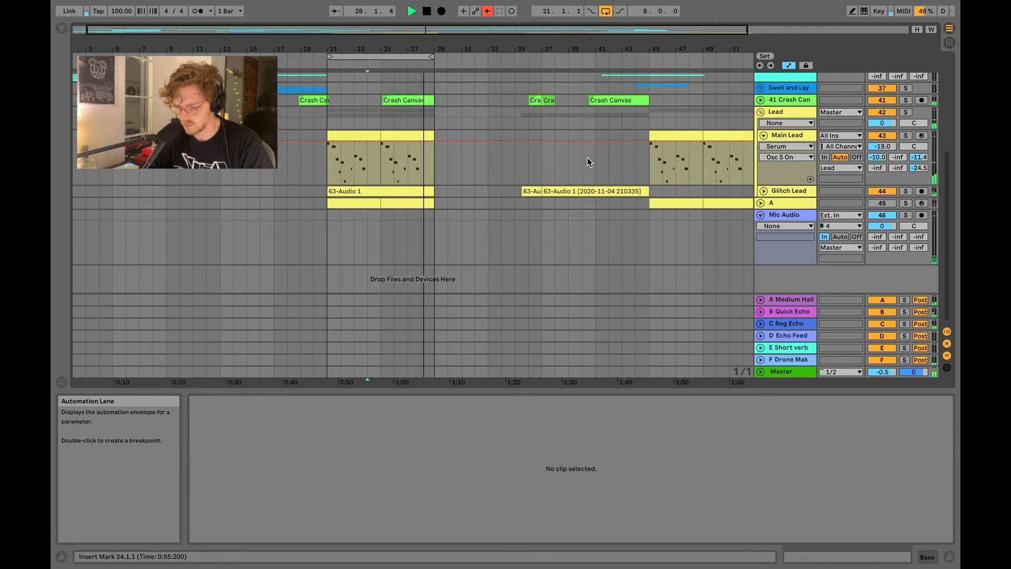
# Step: Stop playback and inspect the notes of the first Main Lead MIDI clip in an enlarged note editor, restoring the editor's height after viewing
pyautogui.press('space')
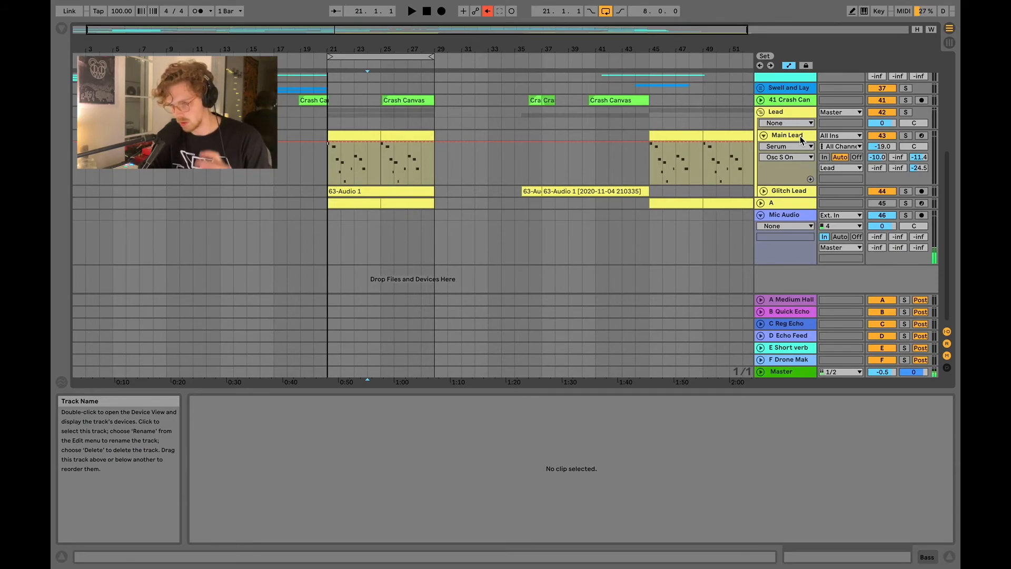
pyautogui.doubleClick(801, 135)
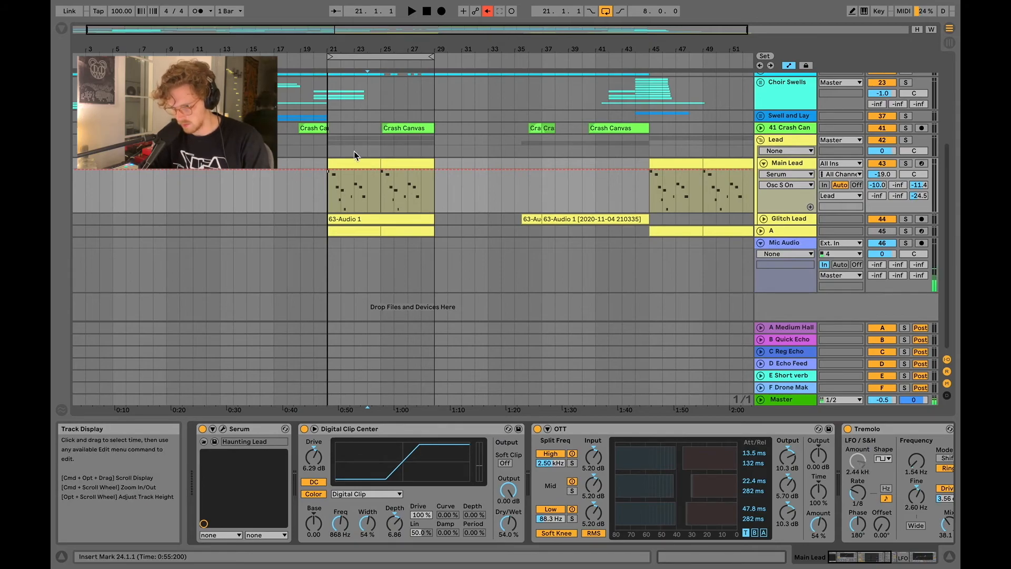
pyautogui.doubleClick(359, 165)
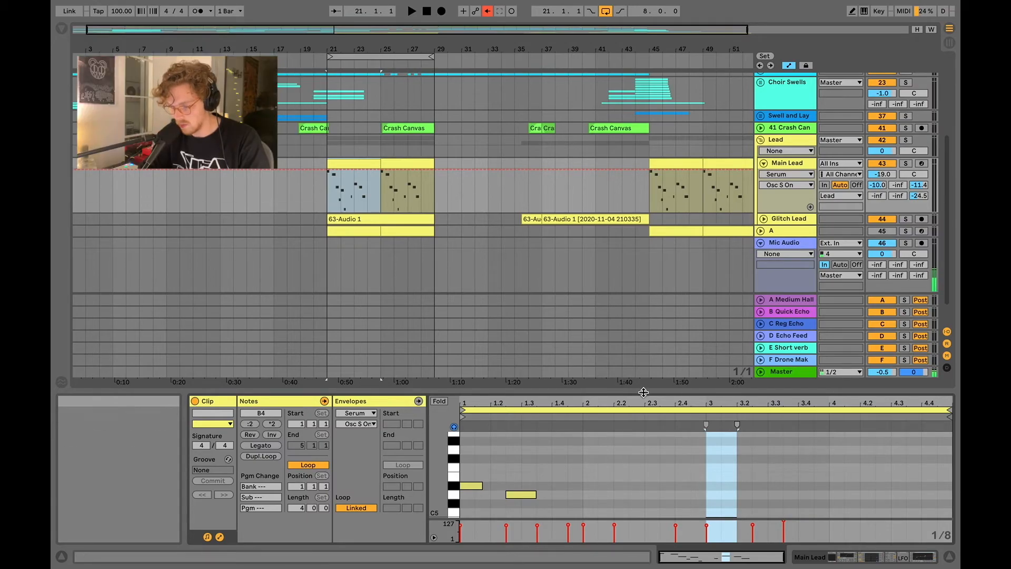
pyautogui.moveTo(643, 391); pyautogui.dragTo(643, 174)
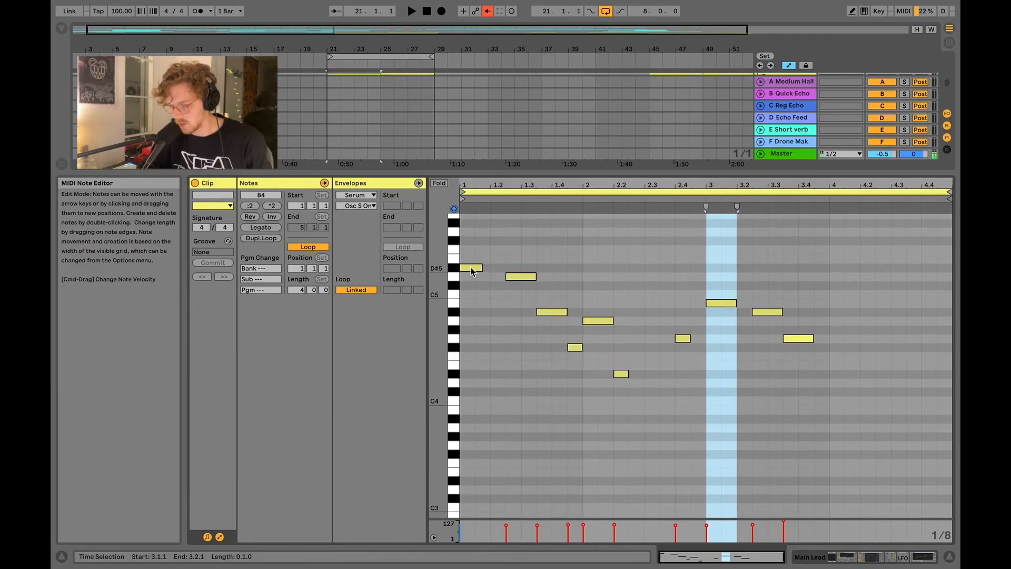
pyautogui.click(472, 269)
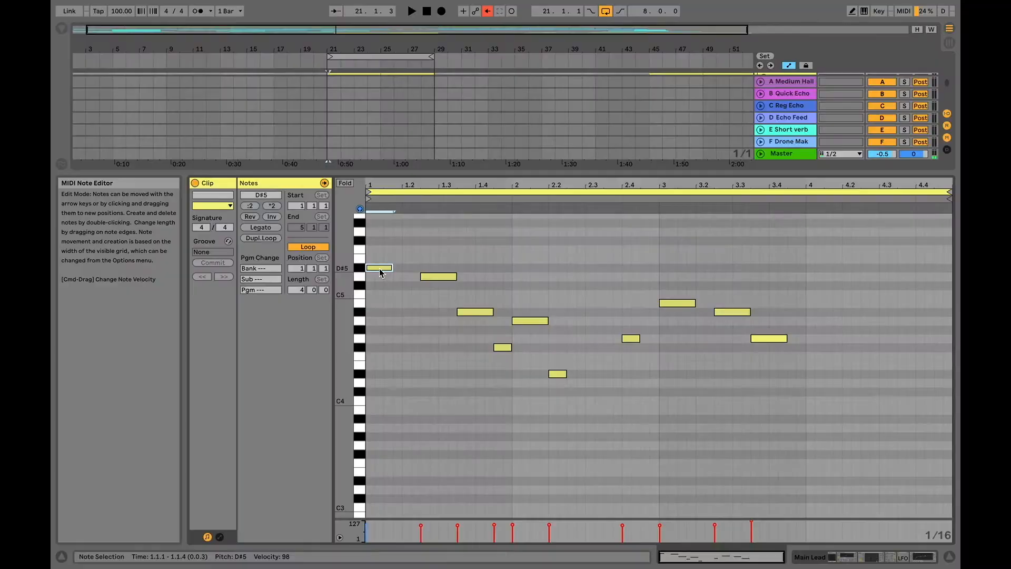
pyautogui.moveTo(673, 174); pyautogui.dragTo(673, 364)
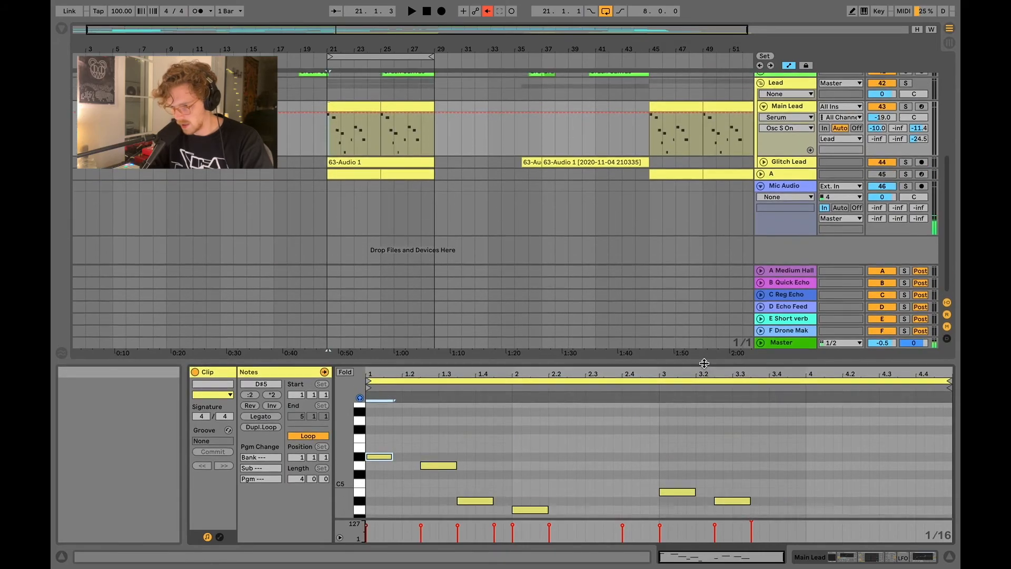
# Step: Show the Main Lead track's device chain, look through its effects, and open the Serum instrument window
pyautogui.doubleClick(798, 110)
pyautogui.hscroll(6, 608, 431)
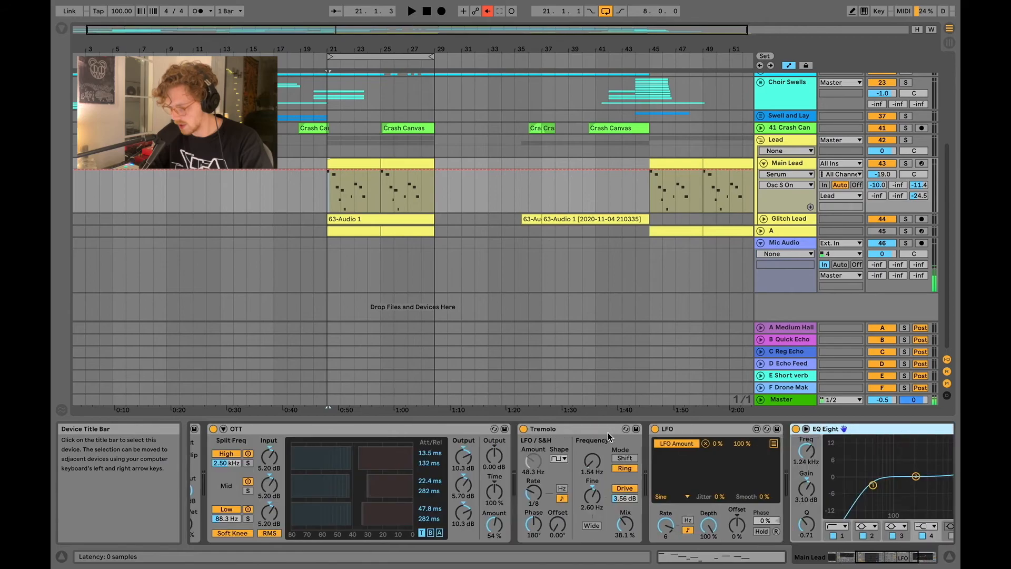
pyautogui.hscroll(-5, 608, 432)
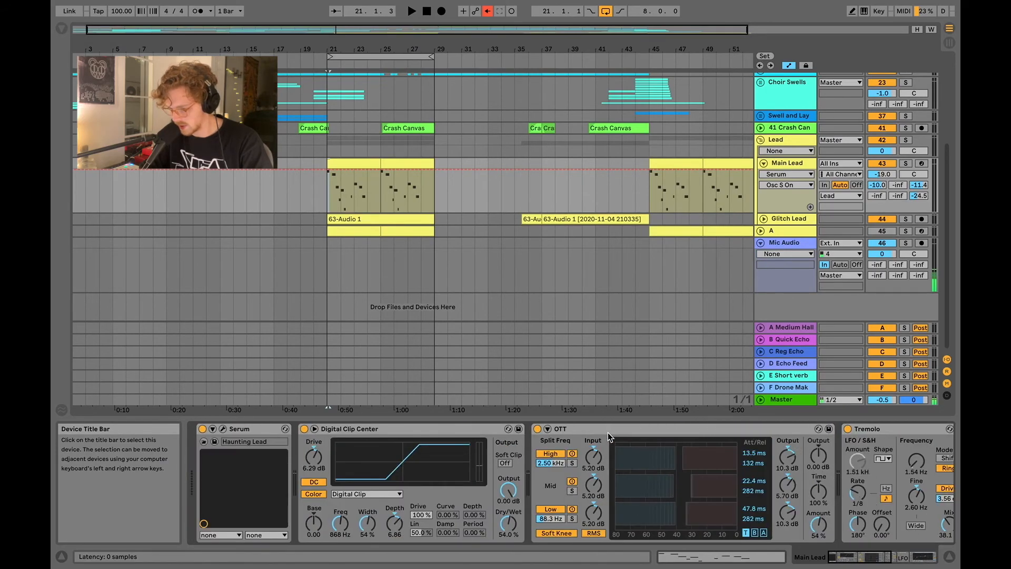
pyautogui.click(222, 429)
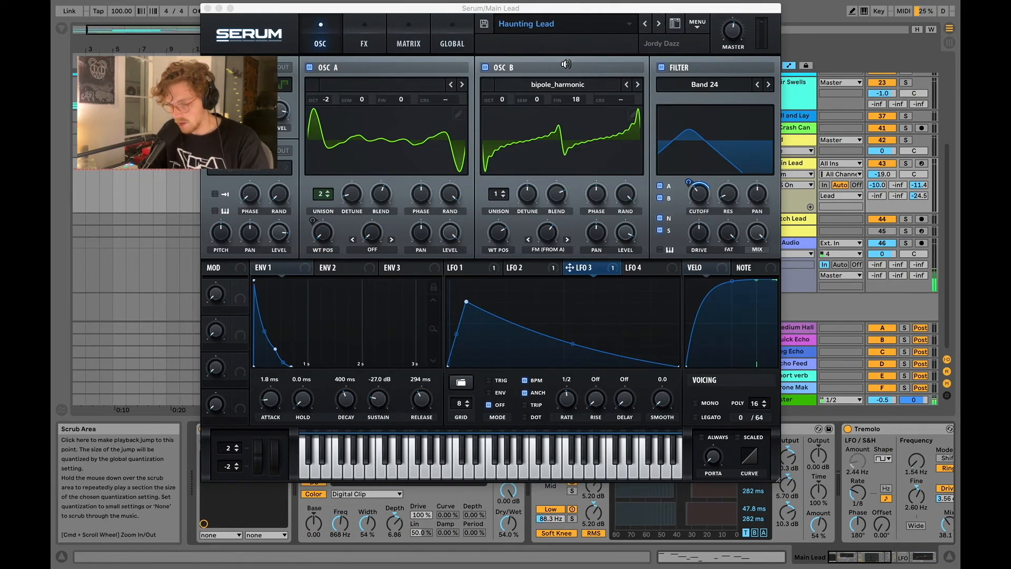
# Step: Examine the Haunting Lead patch's modulation matrix and effects, leaving the destination of the first assignment as A WTPos
pyautogui.click(415, 45)
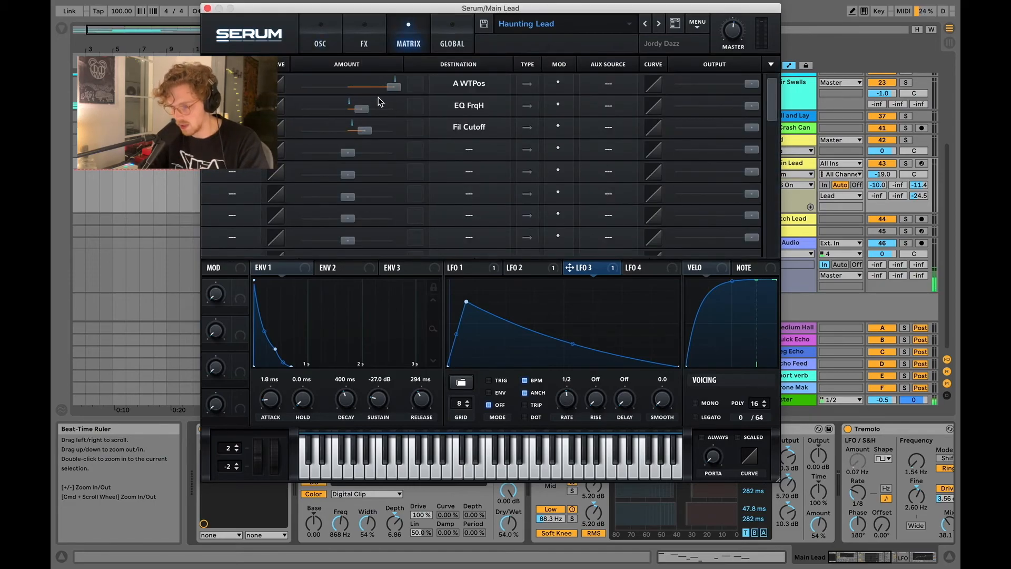
pyautogui.click(477, 90)
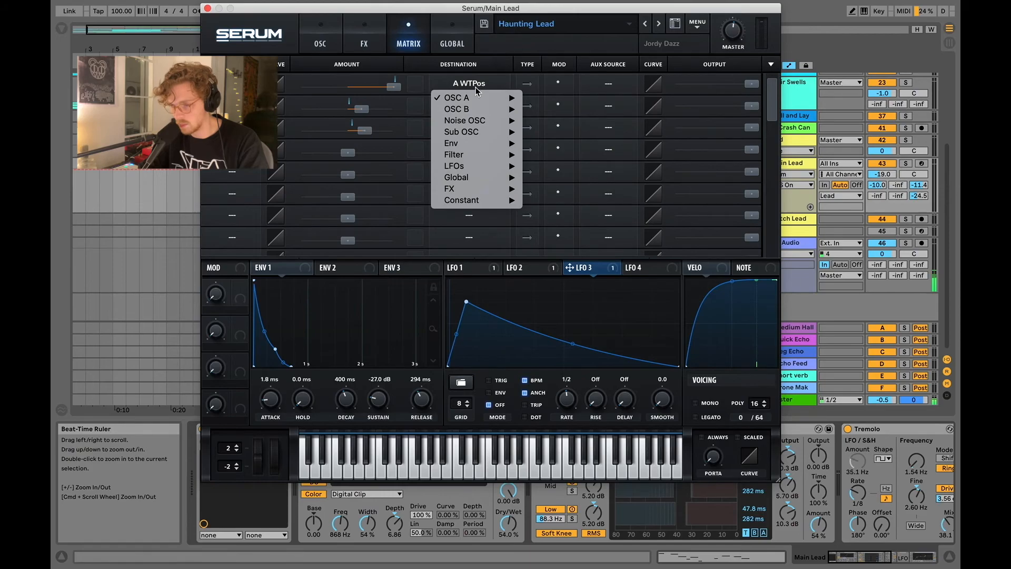
pyautogui.click(408, 190)
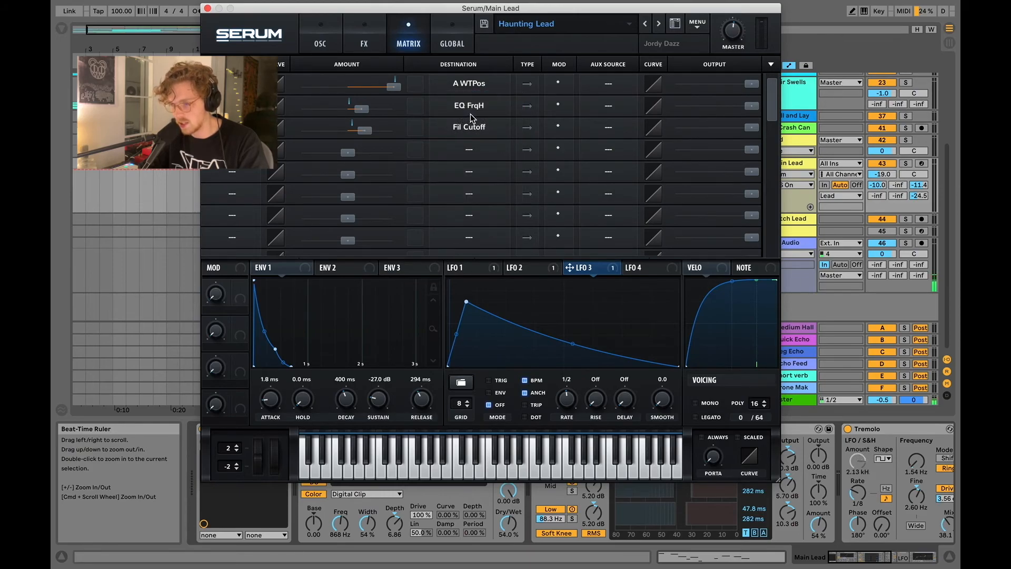
pyautogui.click(370, 45)
pyautogui.click(407, 46)
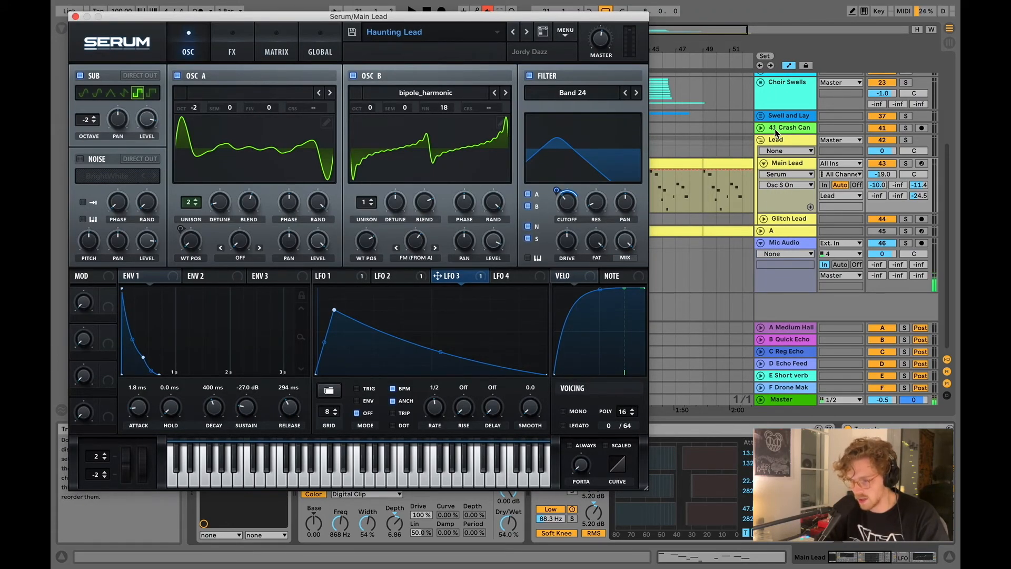
# Step: Solo the Main Lead track, play it from bar 45, and move the Serum window nearer the centre of the screen
pyautogui.click(776, 134)
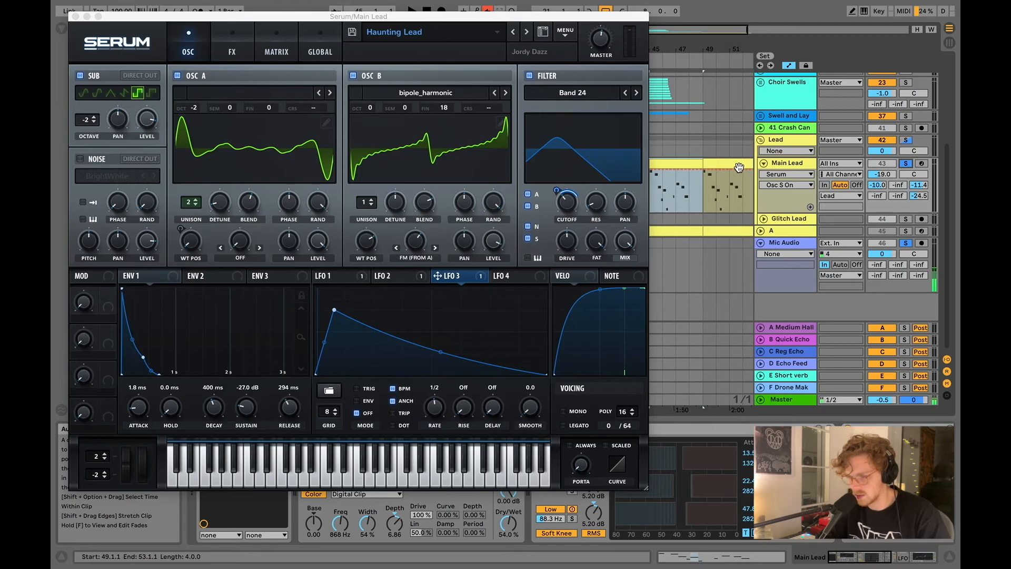
pyautogui.click(620, 68)
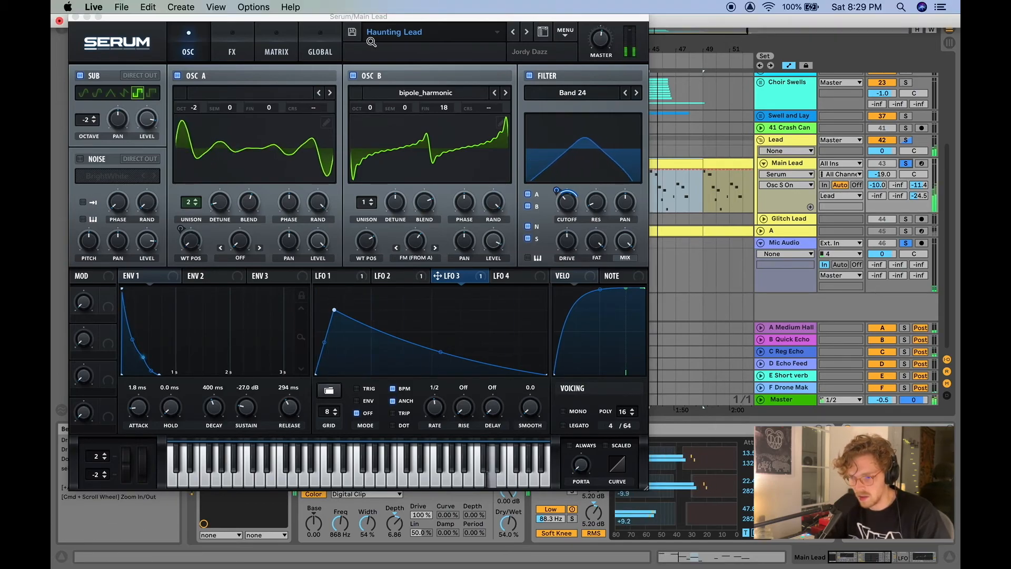
pyautogui.moveTo(322, 15); pyautogui.dragTo(473, 23)
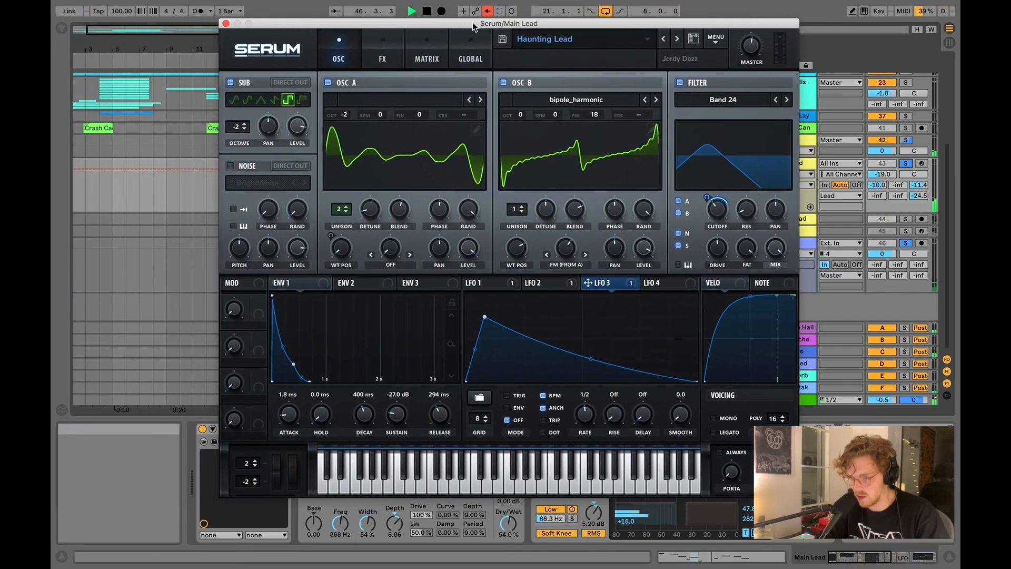
# Step: Review Serum's effects rack and modulation matrix while the soloed lead plays, and shift the Serum window slightly lower
pyautogui.click(387, 58)
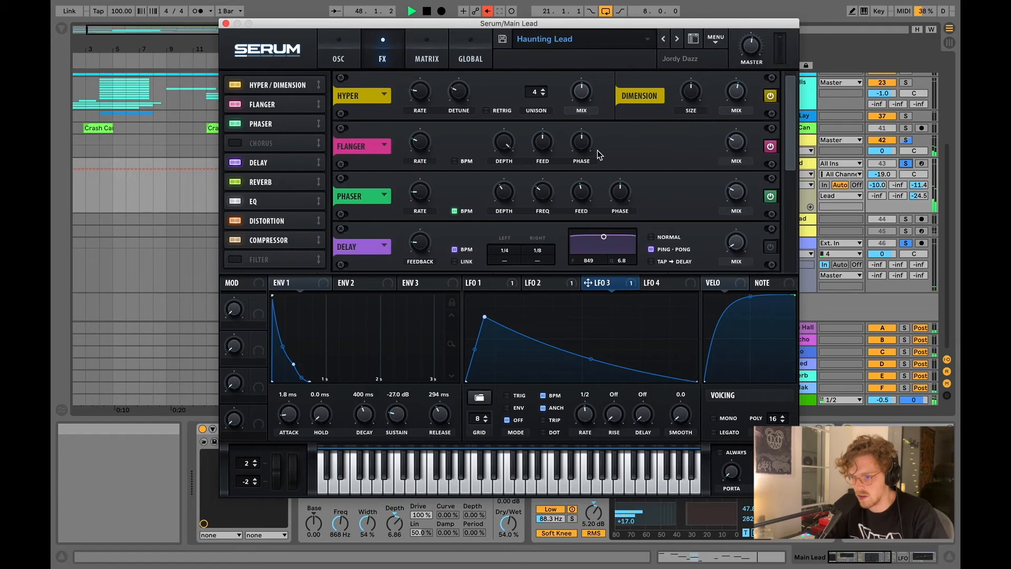
pyautogui.moveTo(795, 157); pyautogui.dragTo(793, 240)
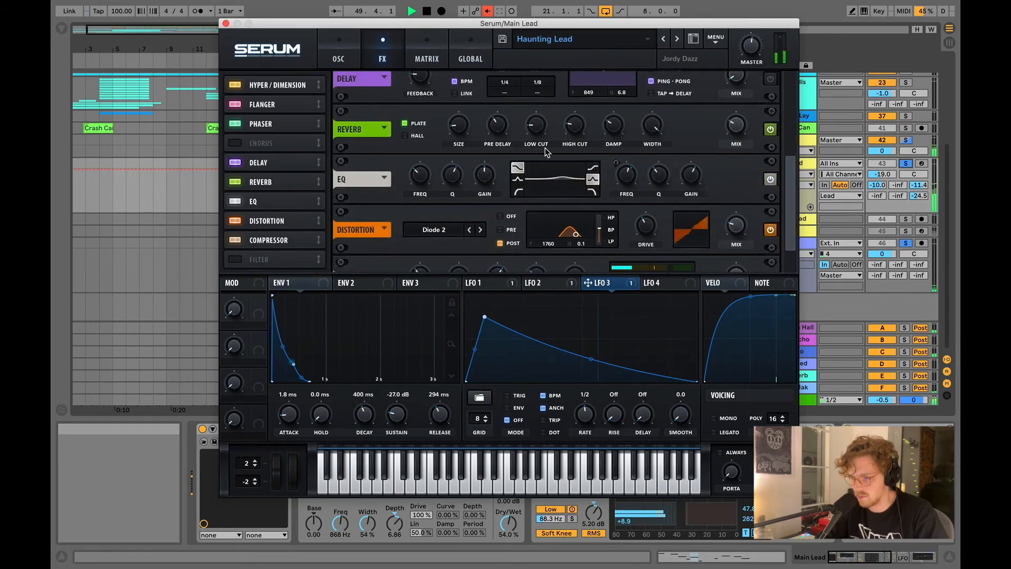
pyautogui.click(427, 58)
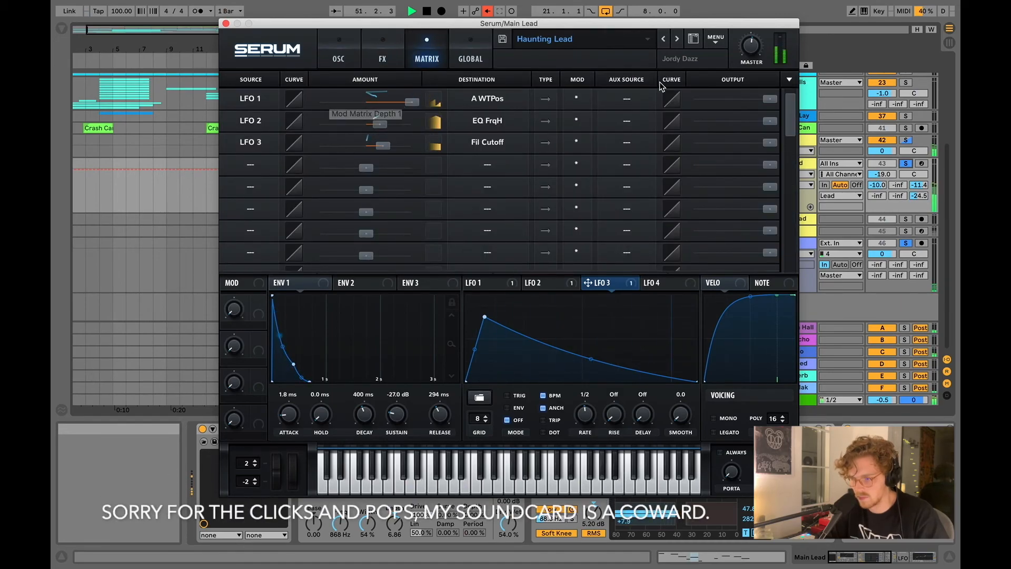
pyautogui.moveTo(770, 26); pyautogui.dragTo(761, 63)
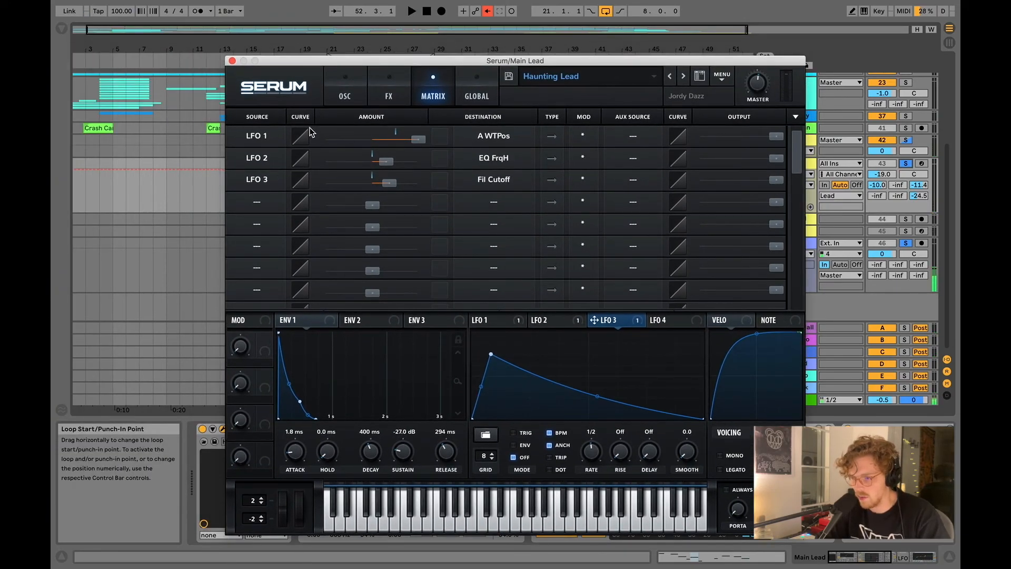
# Step: Return to Serum's oscillator view and audition the complete lead patch from bar 45
pyautogui.click(345, 95)
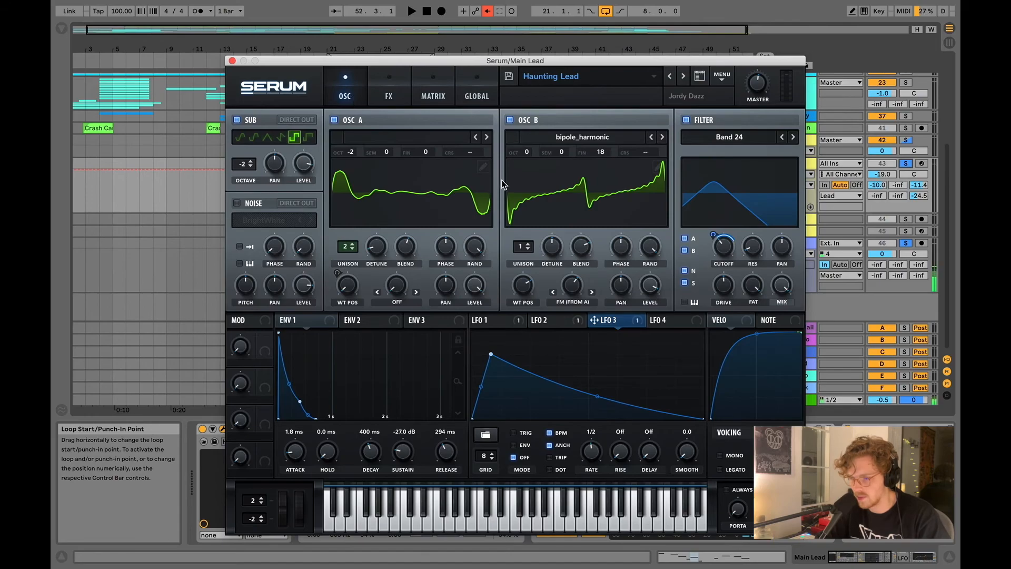
pyautogui.press('space')
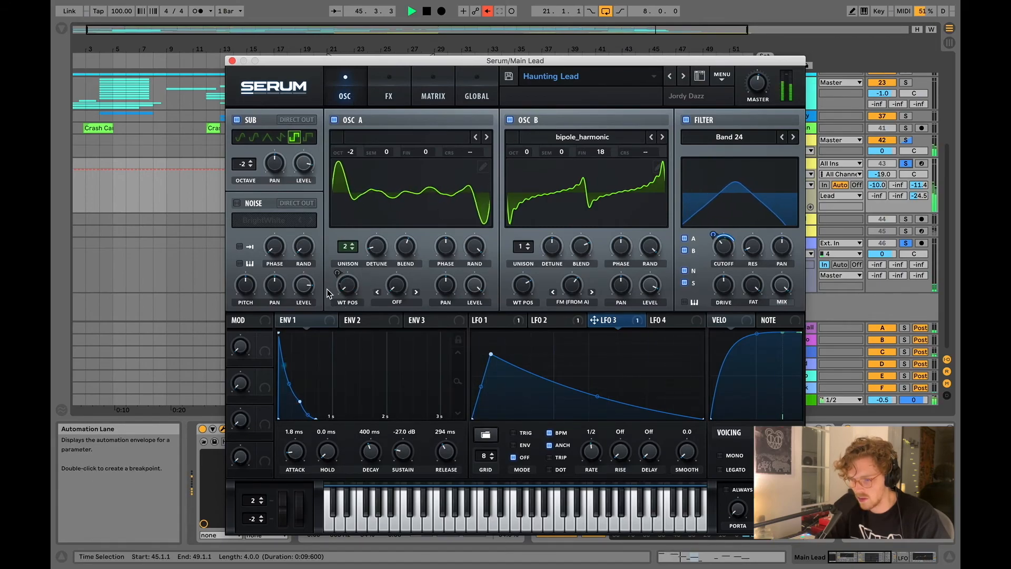
pyautogui.press('space')
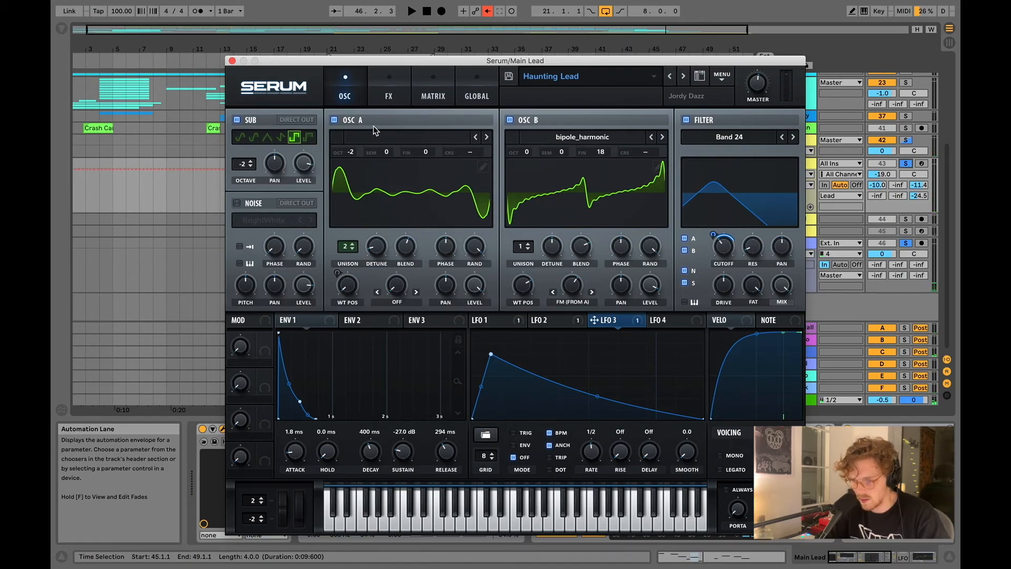
# Step: Switch off Osc B and the sub oscillator, keep the filter enabled, and audition Osc A by itself
pyautogui.click(510, 120)
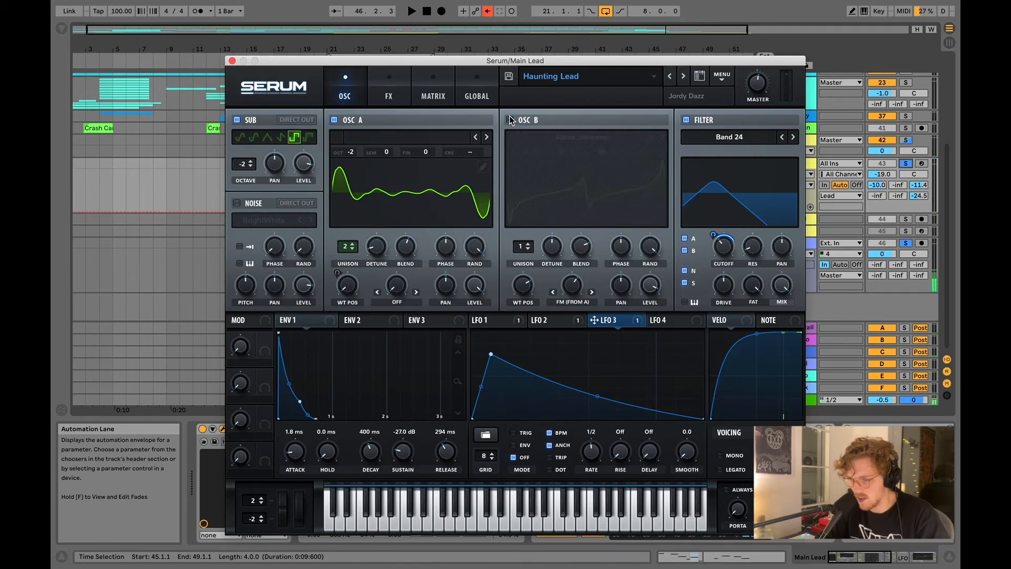
pyautogui.click(687, 120)
pyautogui.click(238, 121)
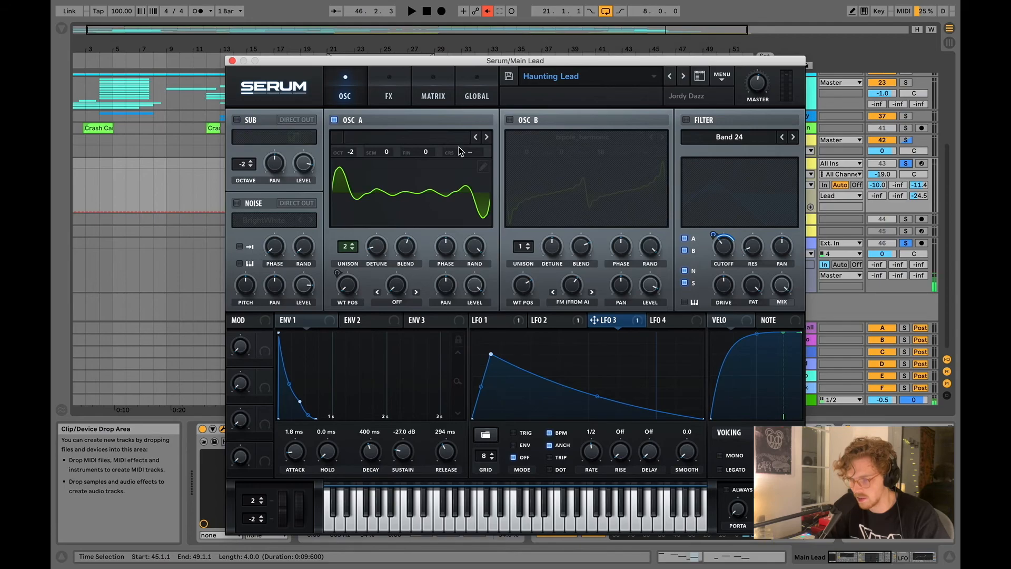
pyautogui.click(686, 120)
pyautogui.press('space')
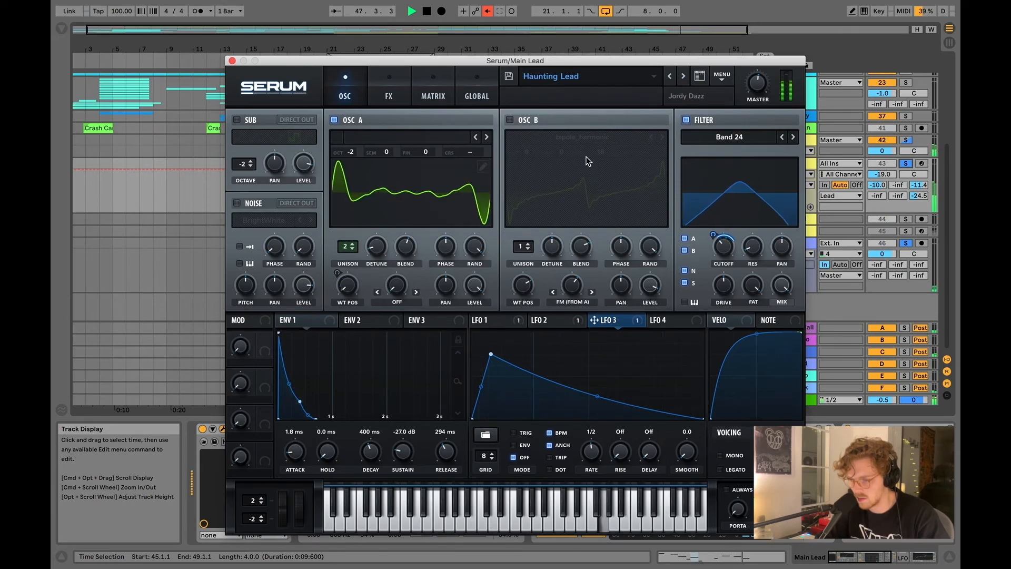
pyautogui.press('space')
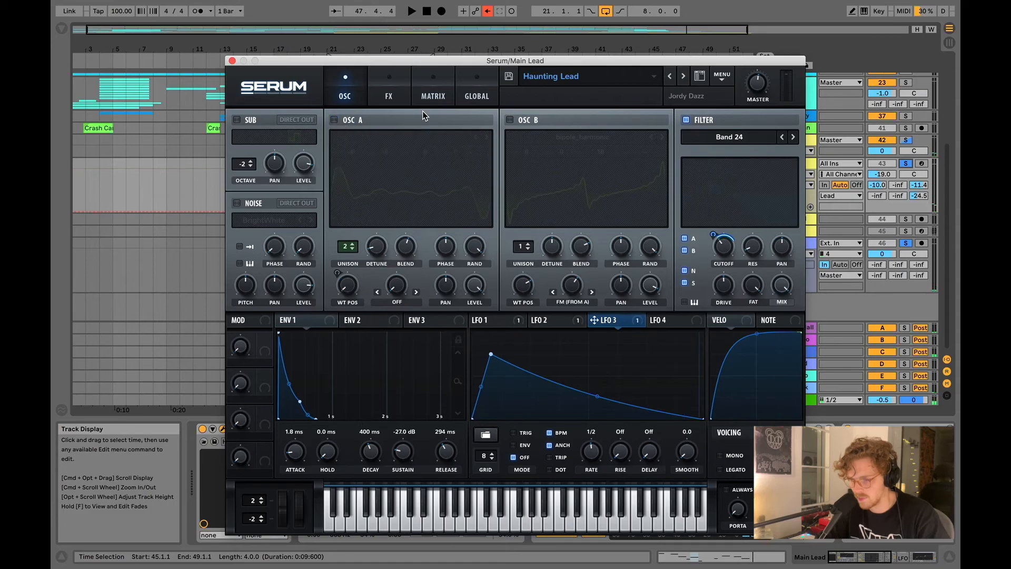
# Step: Enable Osc B with Osc A off and audition the bipole_harmonic oscillator through the filter
pyautogui.click(510, 120)
pyautogui.press('space')
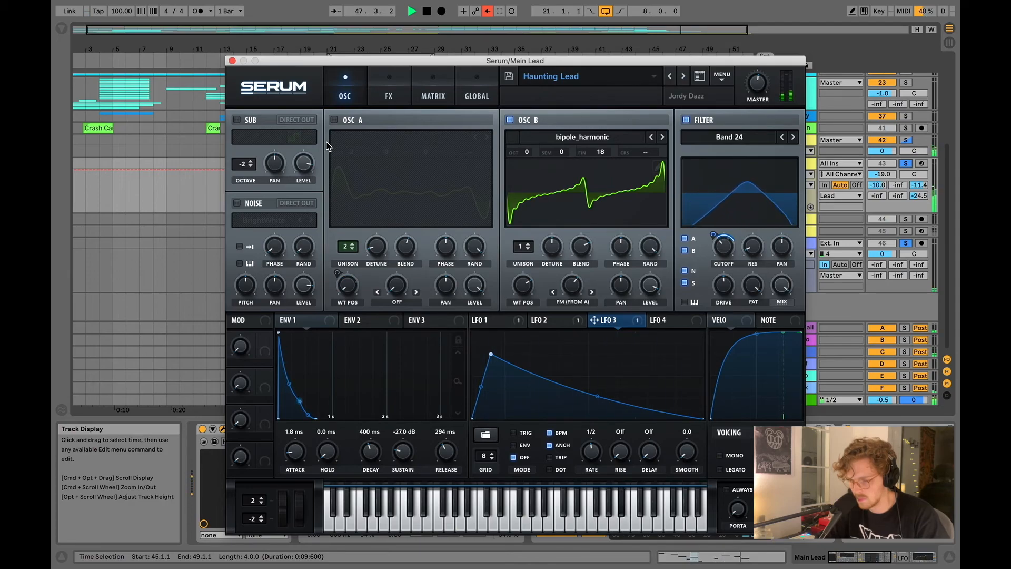
pyautogui.press('space')
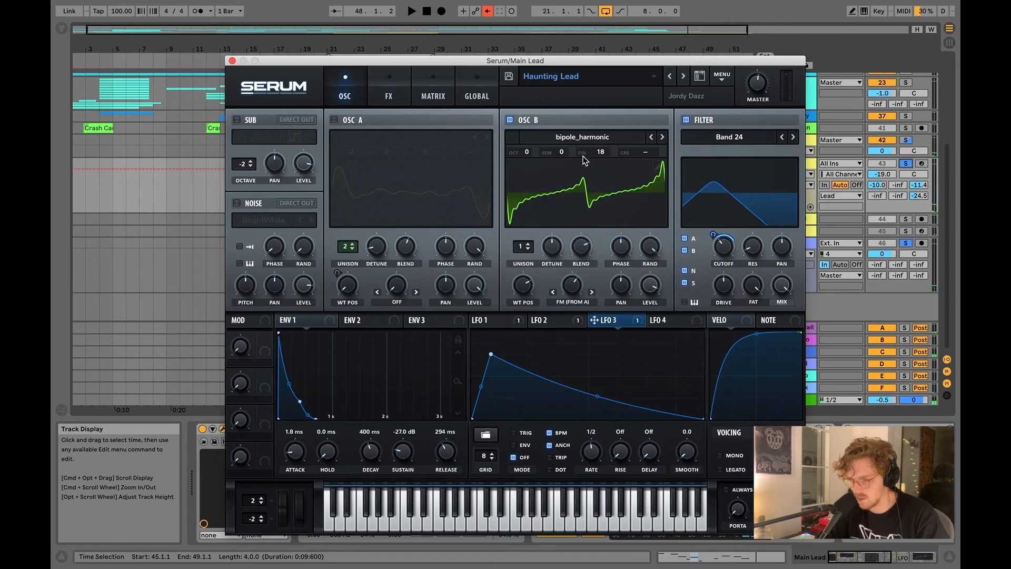
# Step: Play both oscillators together, re-enable the sub oscillator during playback, and stop after hearing all the layers combined
pyautogui.press('space')
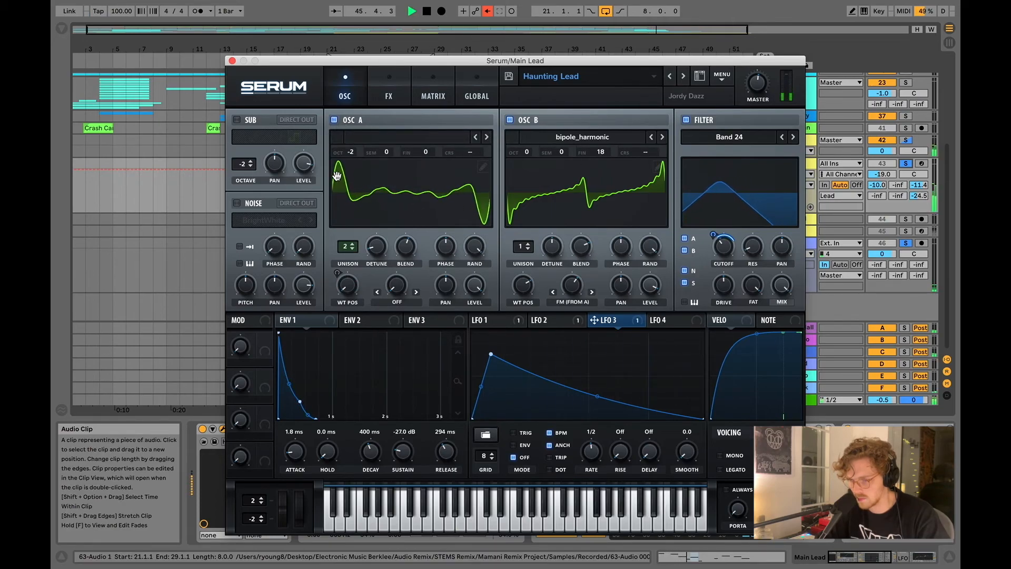
pyautogui.click(236, 120)
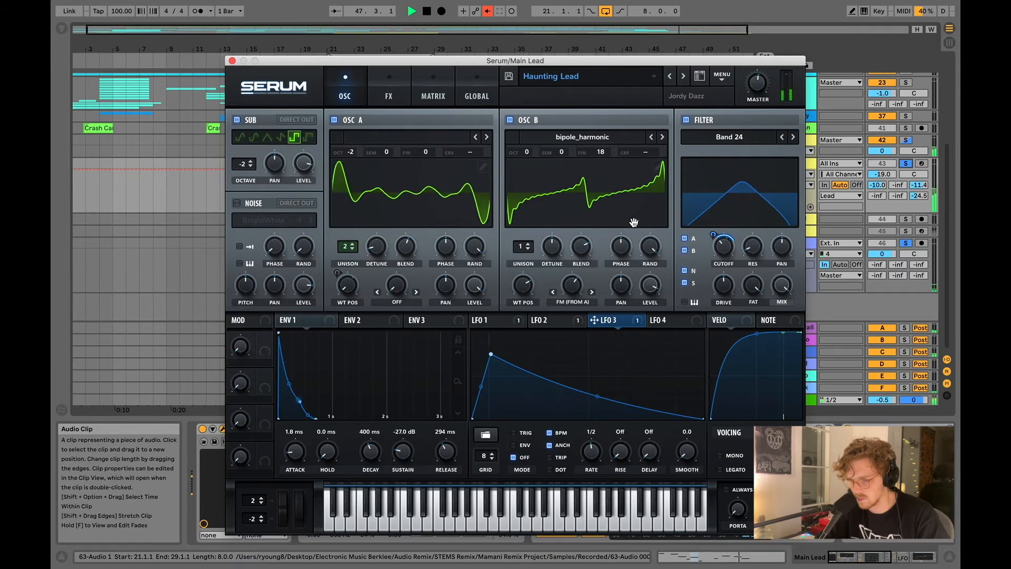
pyautogui.press('space')
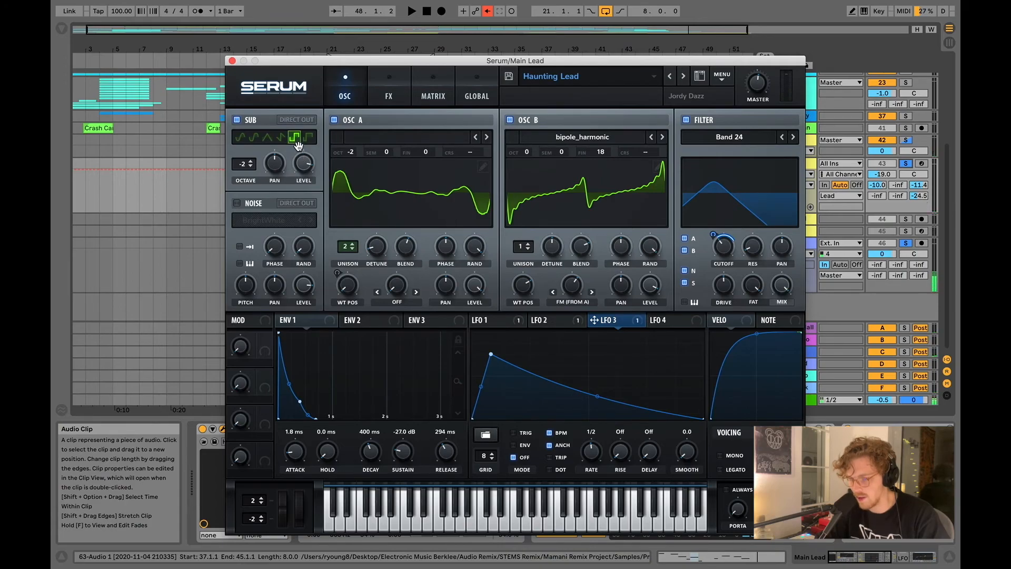
# Step: With playback stopped, go through Serum's effects modules from reverb up to hyper/dimension, and open the LFO modulation assignments
pyautogui.click(389, 89)
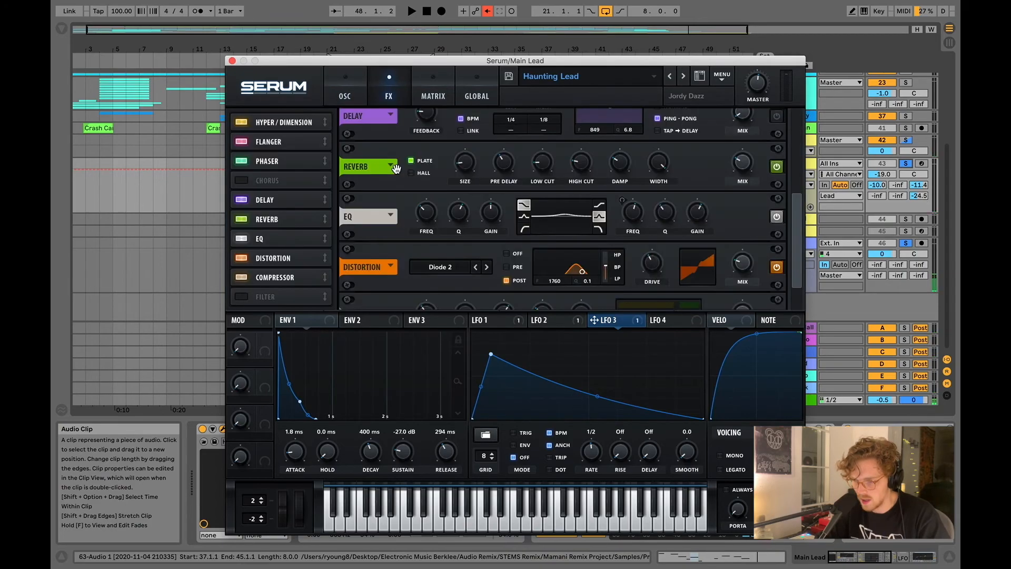
pyautogui.scroll(5, 395, 172)
pyautogui.scroll(2, 395, 172)
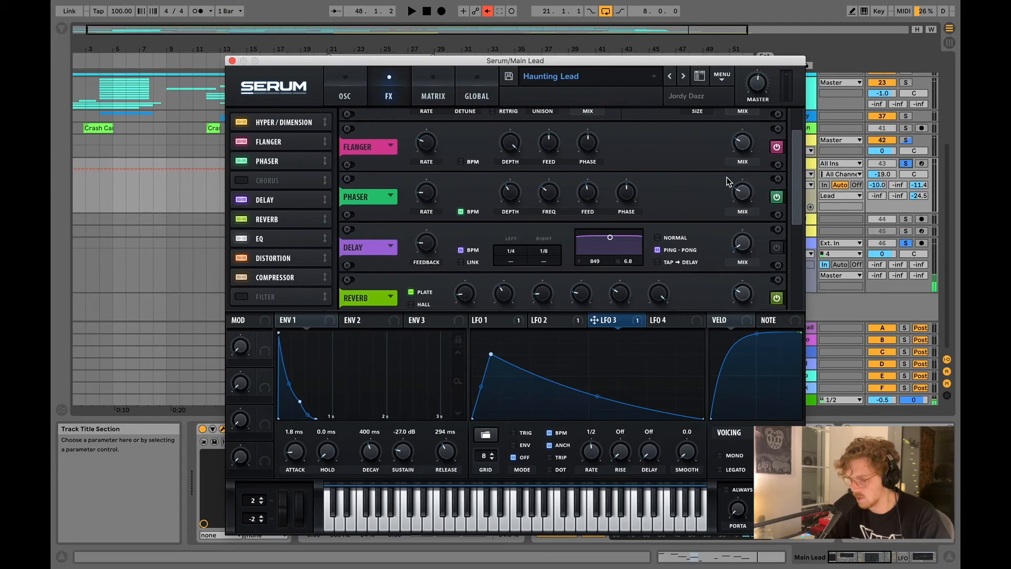
pyautogui.moveTo(799, 157); pyautogui.dragTo(799, 135)
pyautogui.click(433, 92)
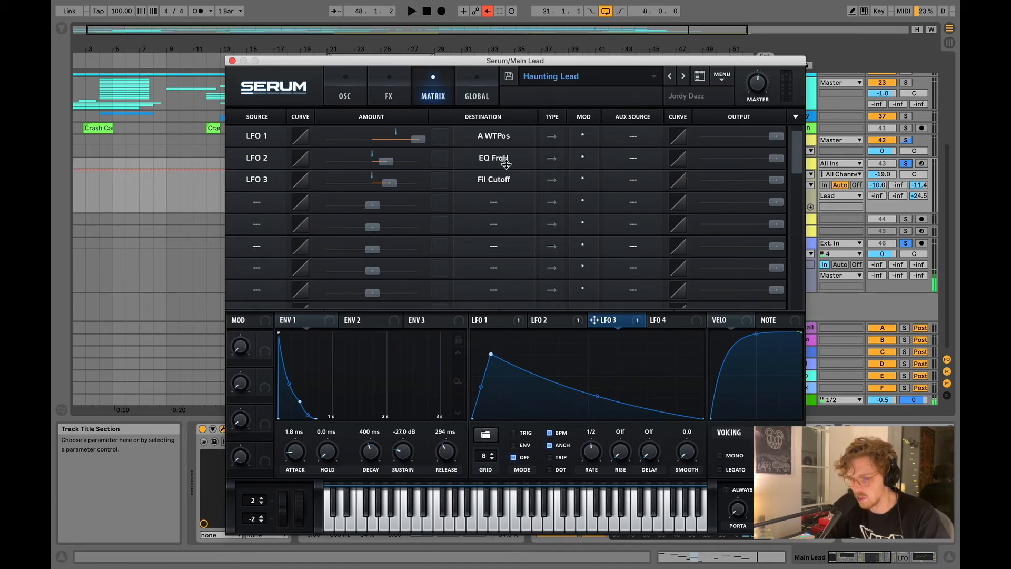
# Step: Return to Serum's oscillator page, play the loop to hear the Band 24 filter moving, stop playback and close Serum
pyautogui.click(344, 97)
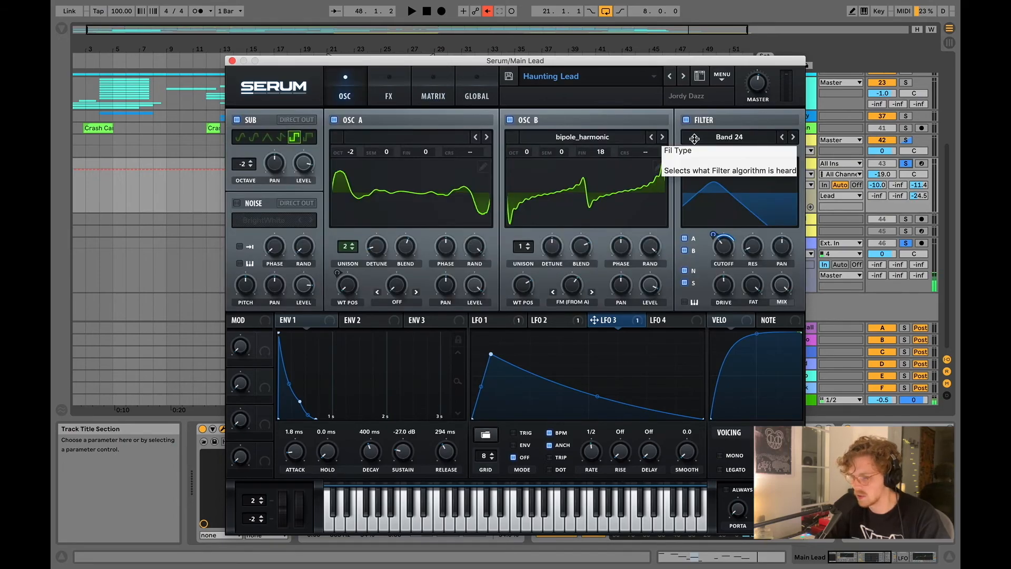
pyautogui.press('space')
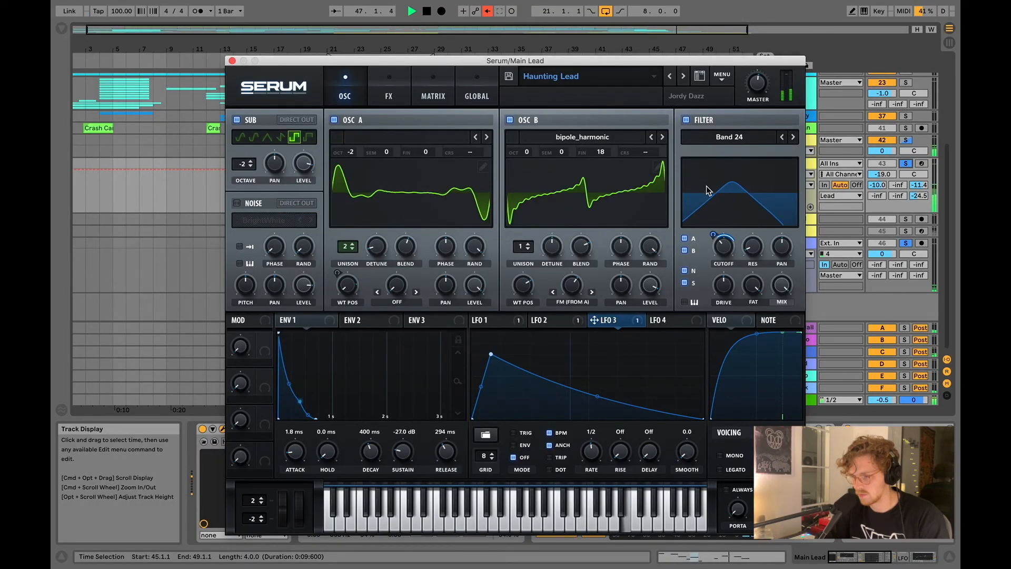
pyautogui.press('space')
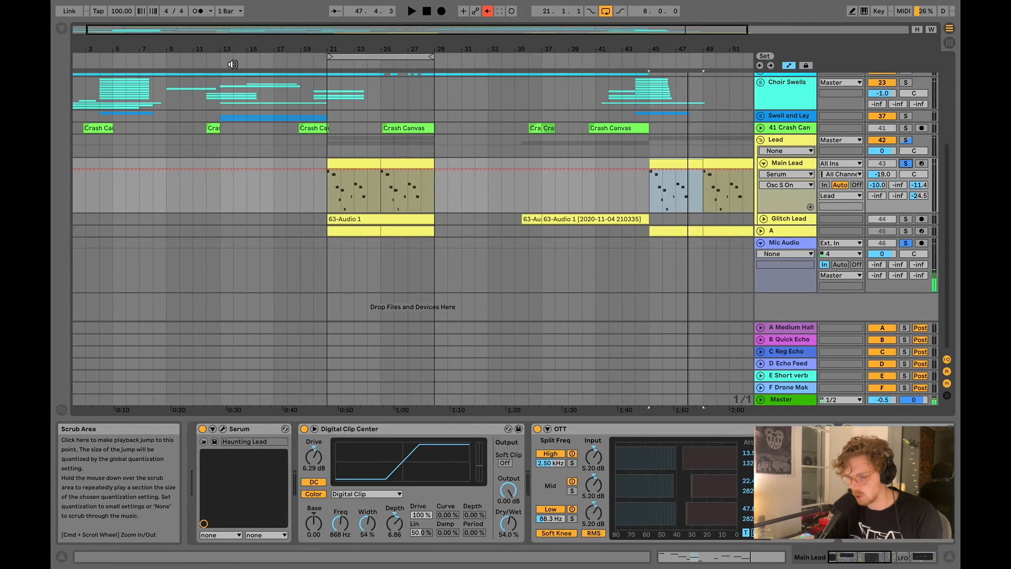
pyautogui.click(232, 60)
# Step: Open the first Main Lead MIDI clip in an enlarged note editor and audition its melody, picking out the A4 and B4 notes
pyautogui.click(350, 162)
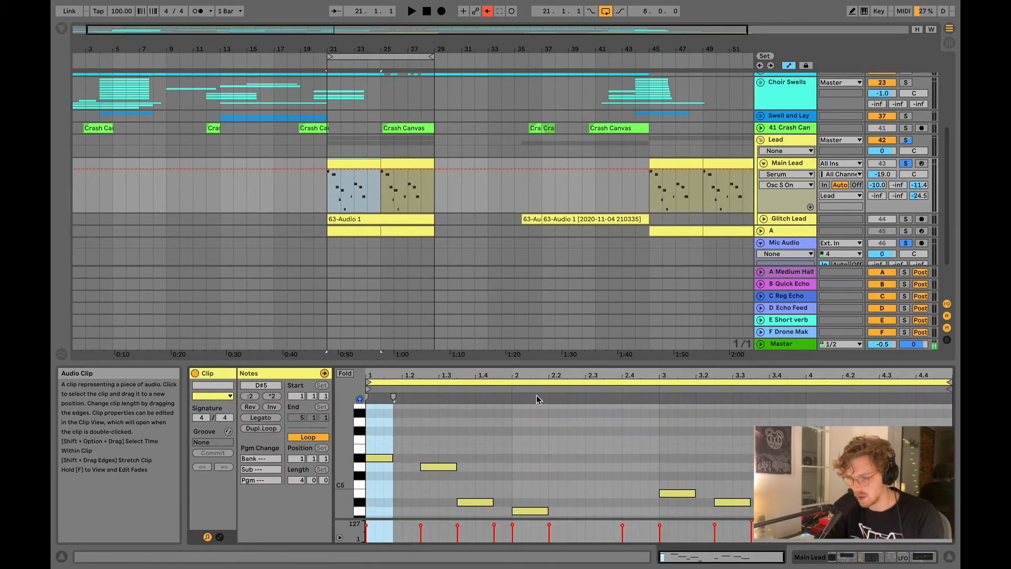
pyautogui.moveTo(578, 360); pyautogui.dragTo(575, 185)
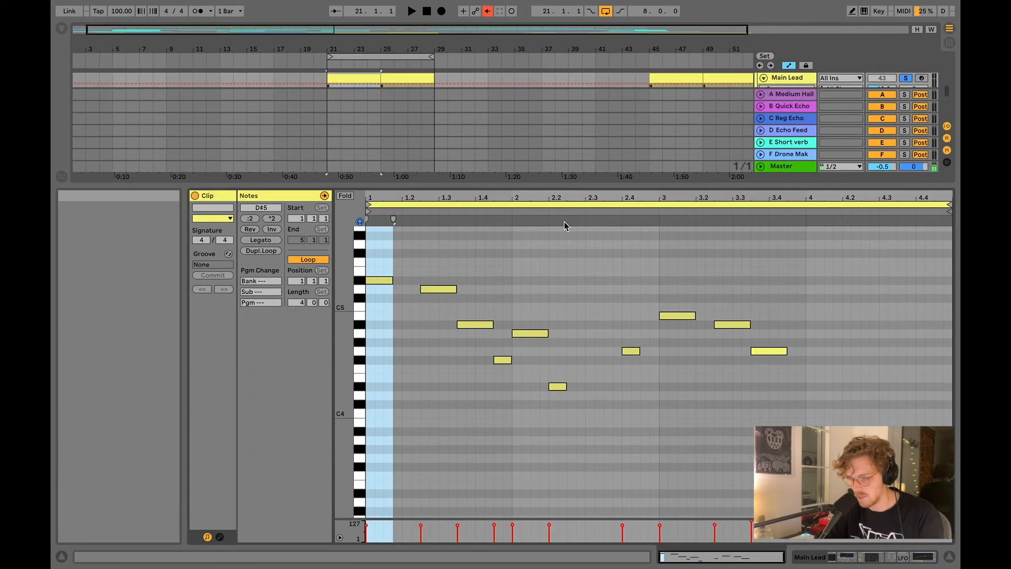
pyautogui.click(539, 334)
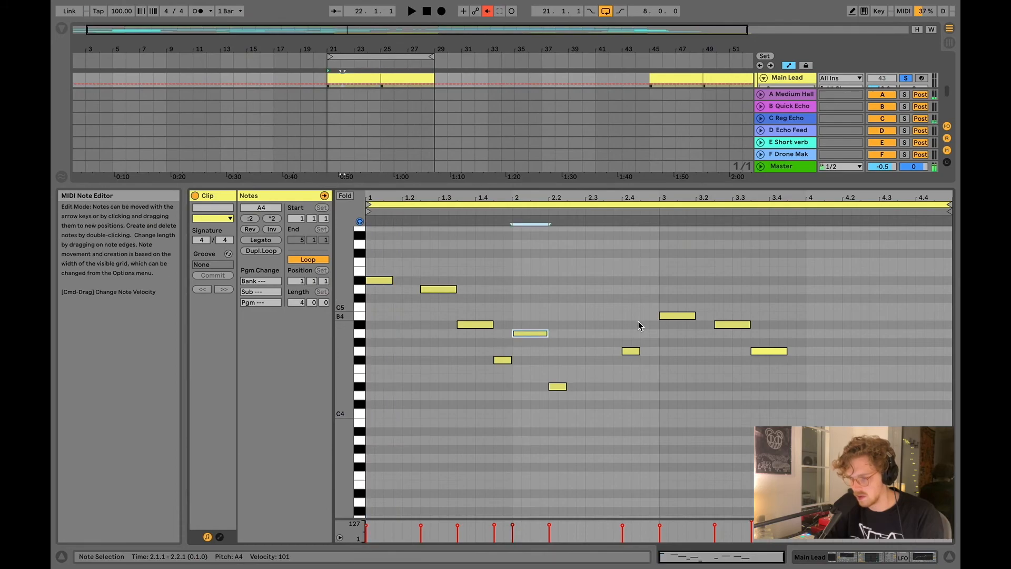
pyautogui.click(679, 317)
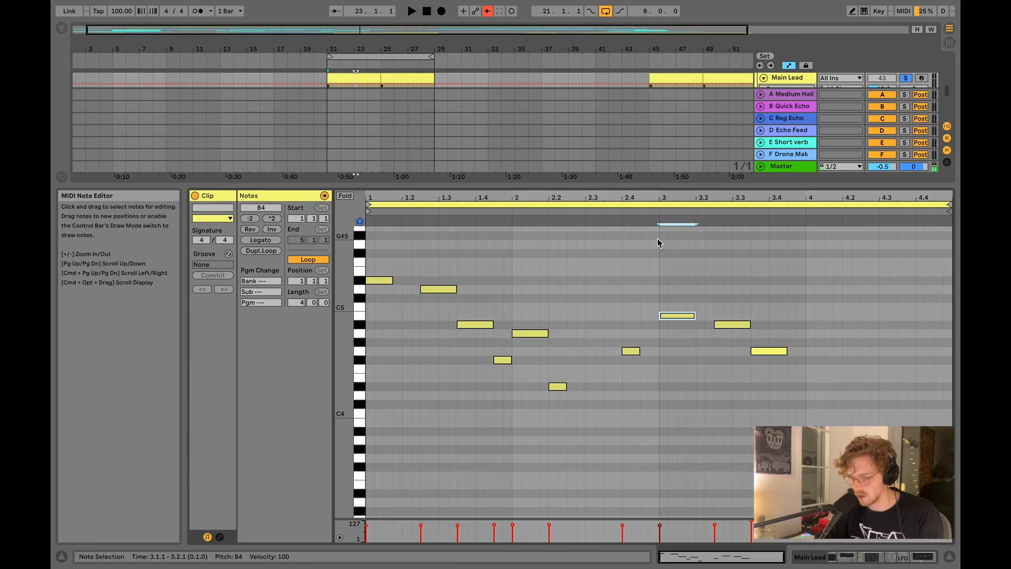
pyautogui.press('space')
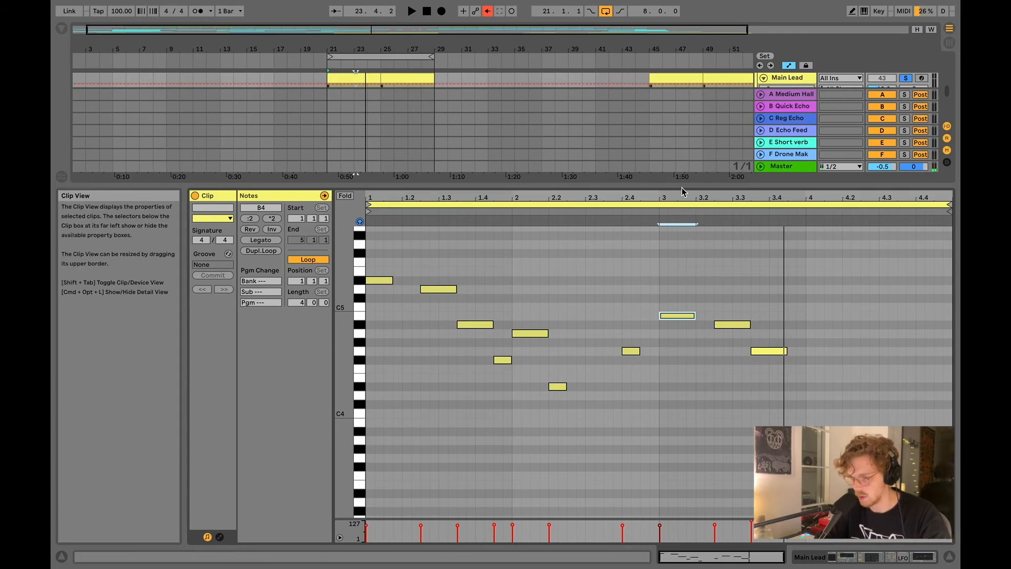
# Step: Go back to the Main Lead device chain and review Serum, OTT, Tremolo, LFO and EQ Eight in turn
pyautogui.doubleClick(784, 77)
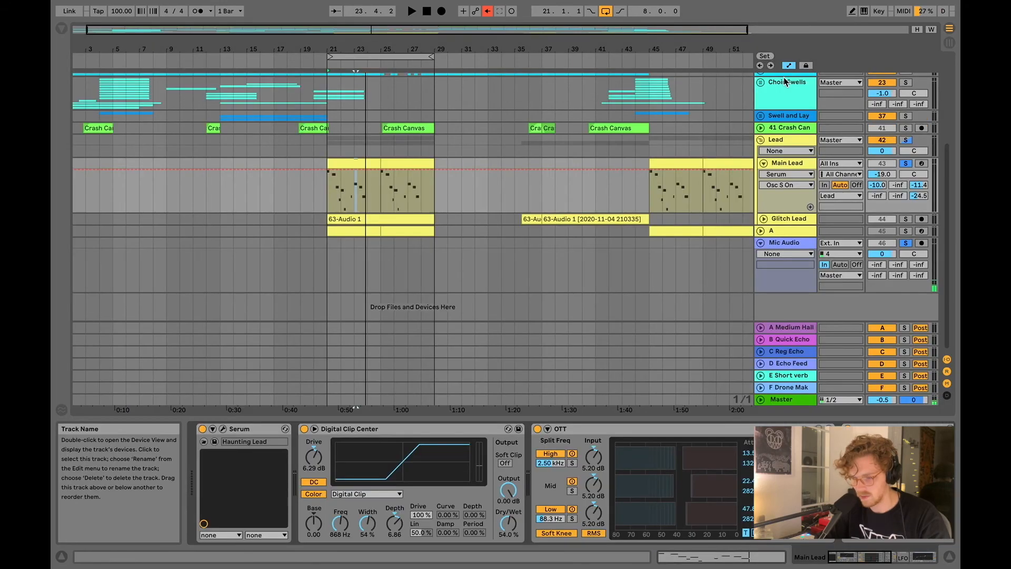
pyautogui.click(223, 429)
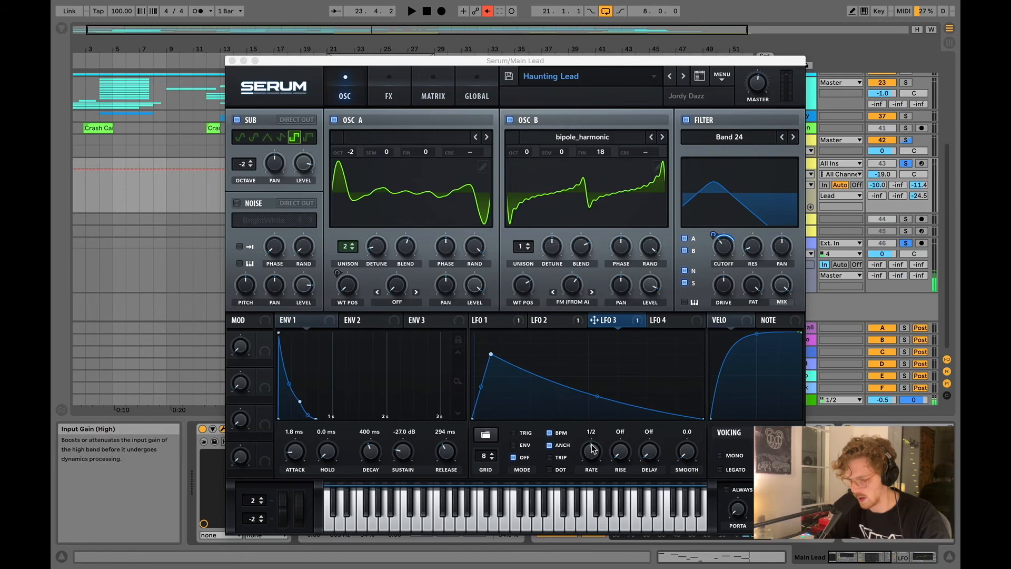
pyautogui.click(551, 433)
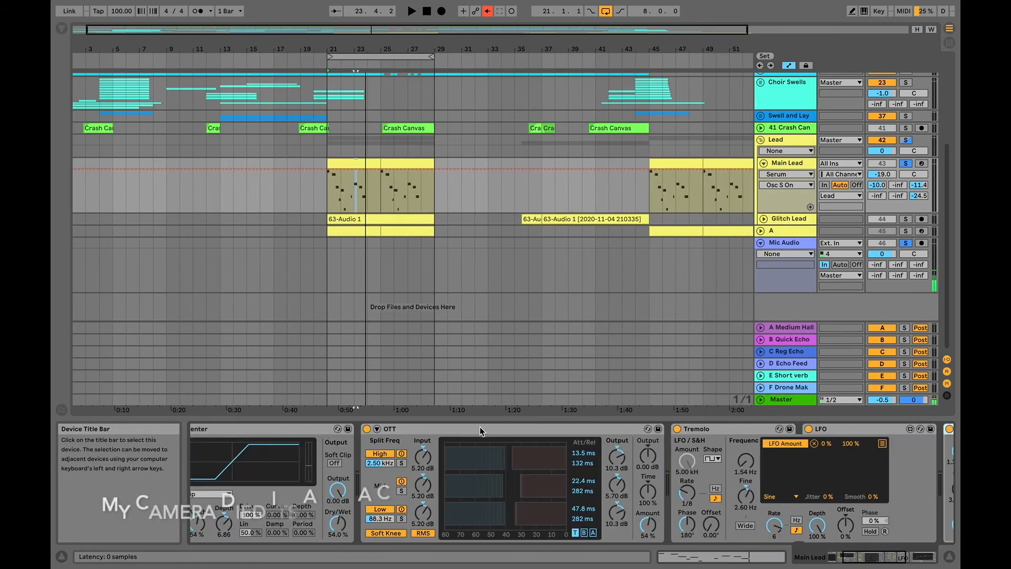
pyautogui.hscroll(10, 579, 431)
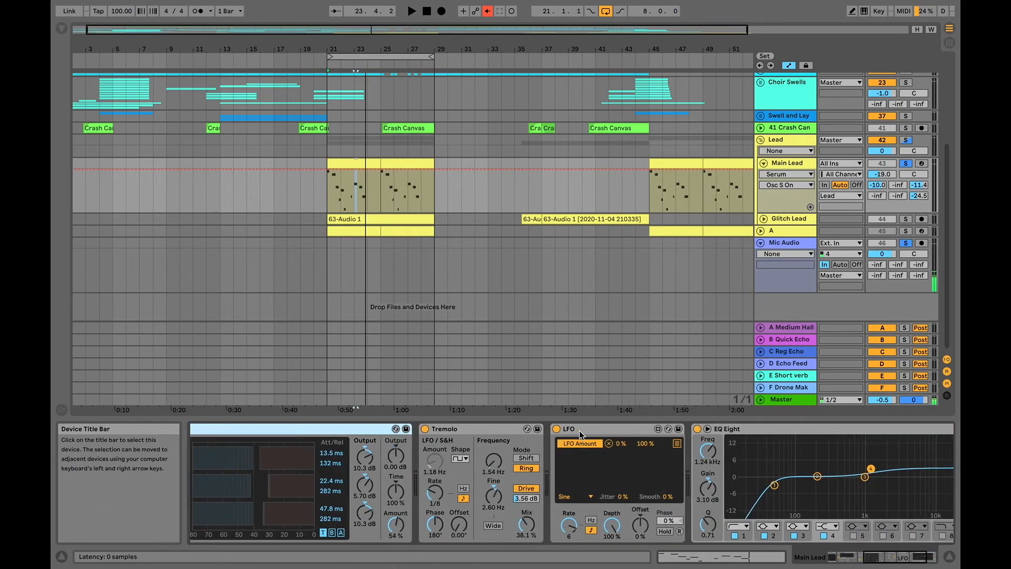
pyautogui.click(732, 430)
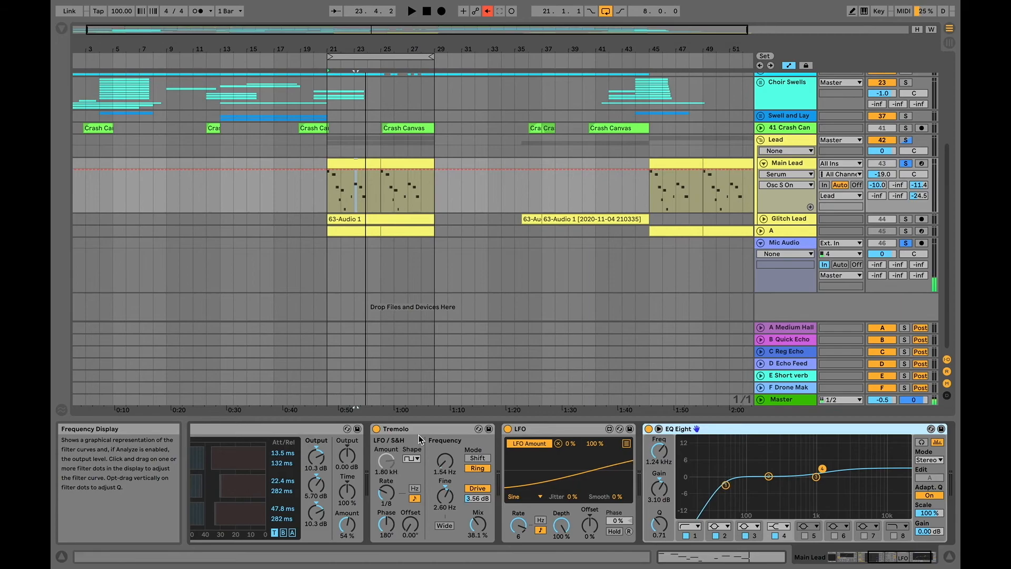
pyautogui.click(406, 427)
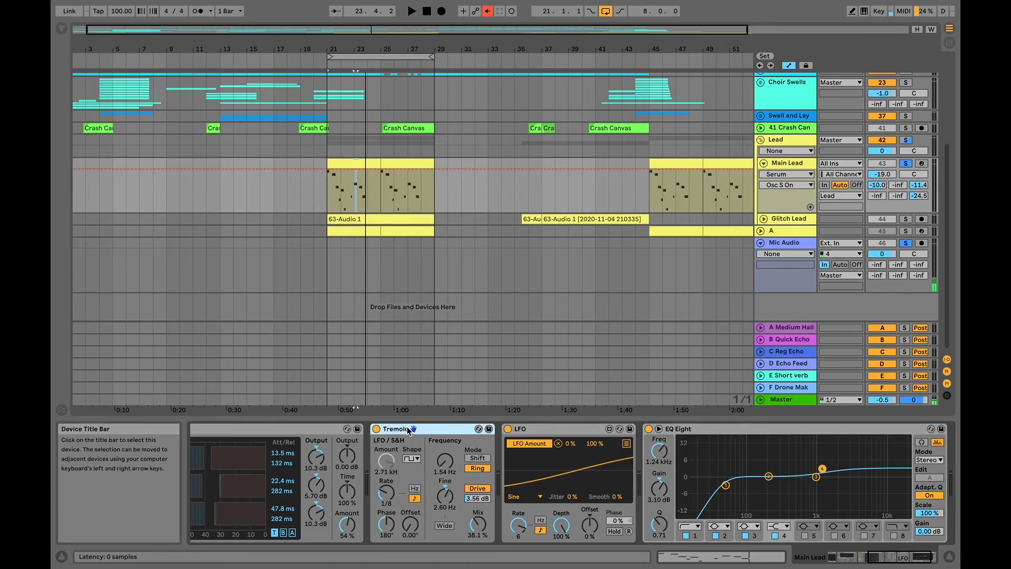
pyautogui.click(532, 428)
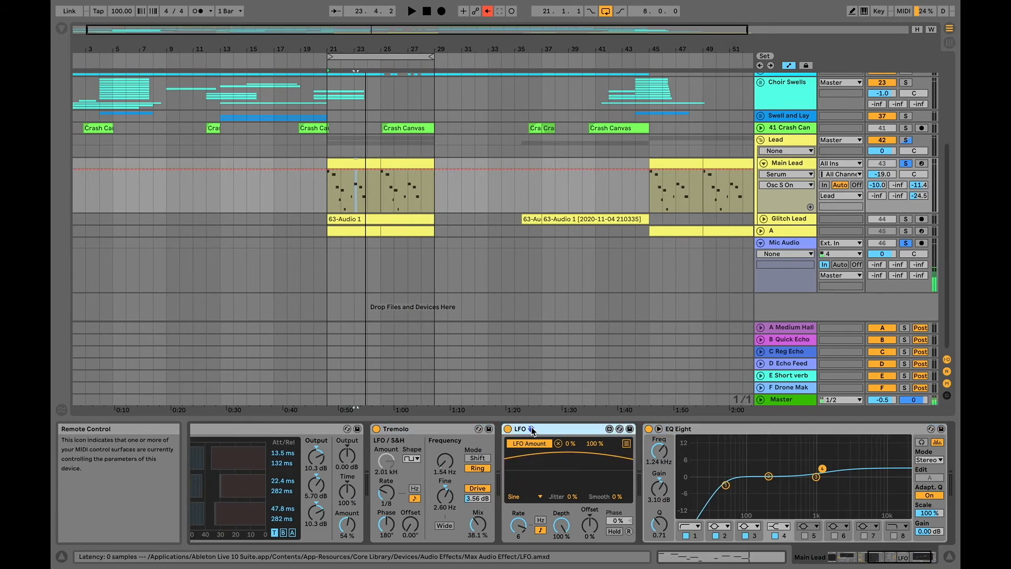
# Step: Search for "LFo" among the Max for Live audio effects in the browser and select LFO.amxd
pyautogui.click(62, 30)
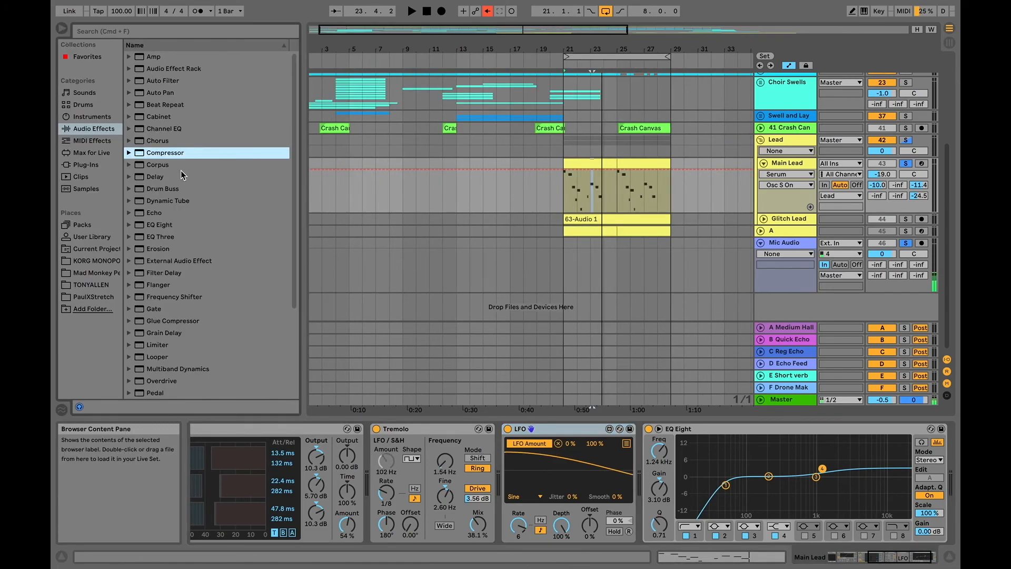
pyautogui.click(94, 152)
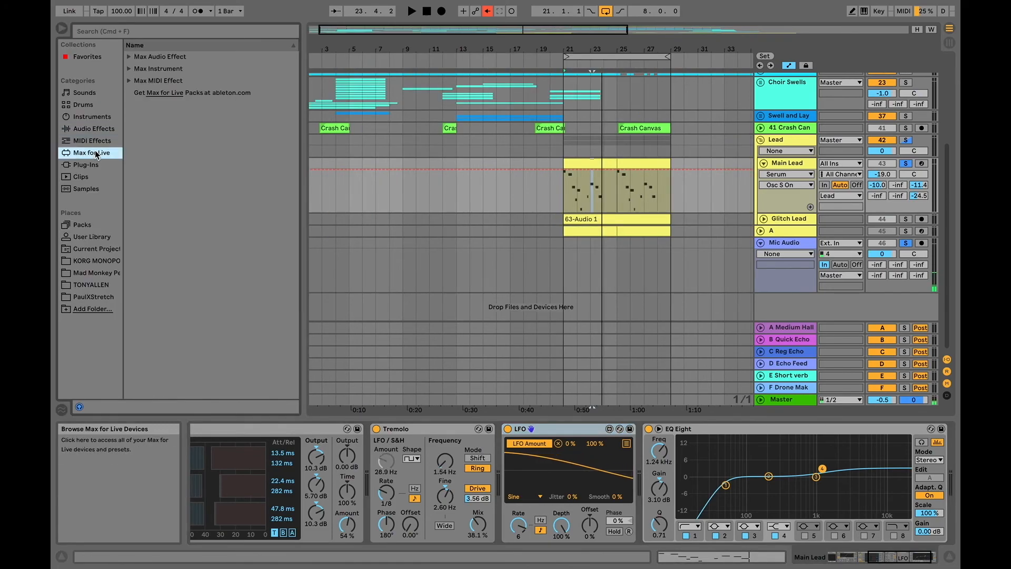
pyautogui.click(129, 57)
pyautogui.click(160, 33)
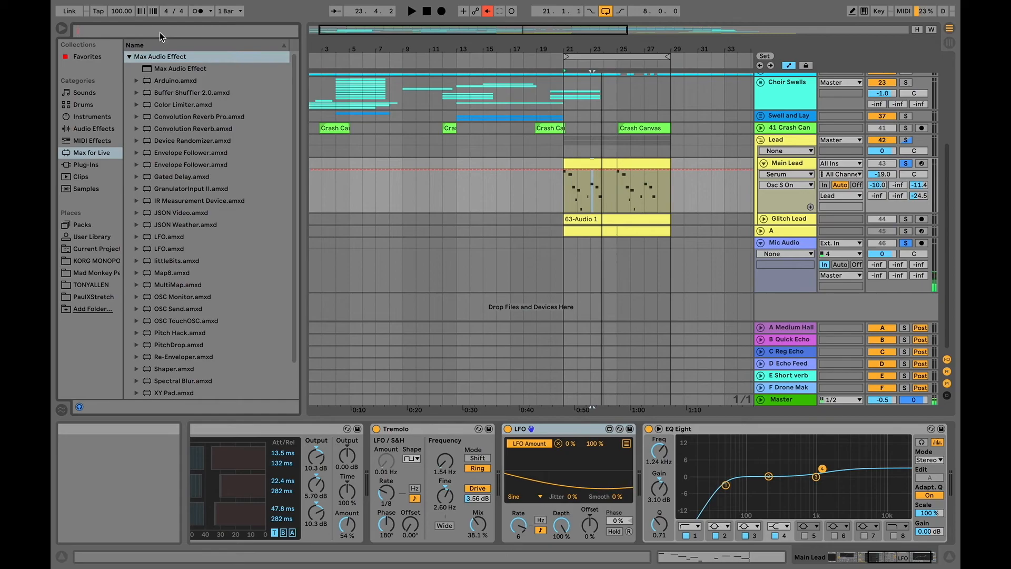
pyautogui.write('LFo')
pyautogui.click(159, 69)
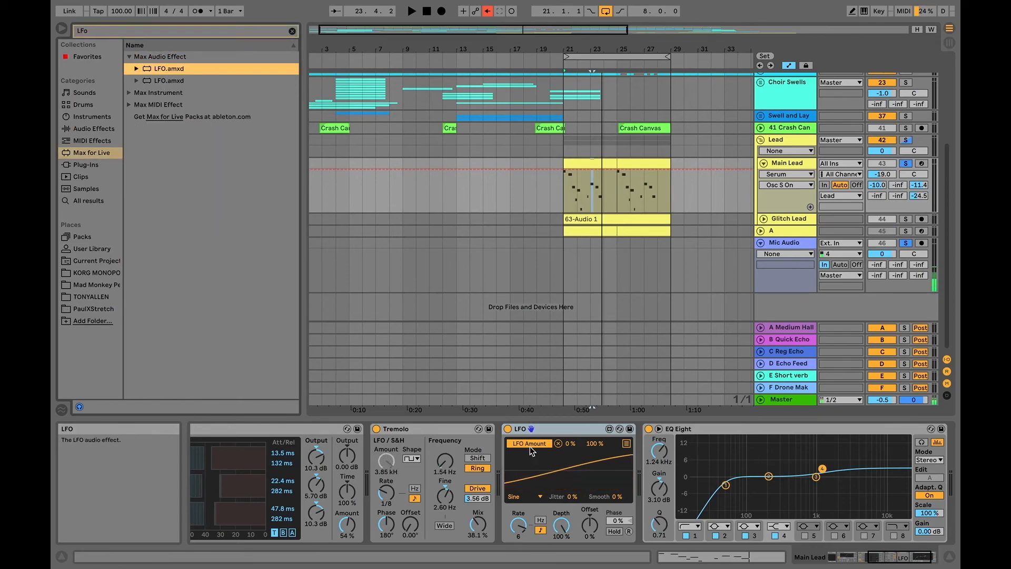
# Step: Play the lead to hear the LFO device modulating the Tremolo's Amount, try adjusting that Amount by hand, and stop playback
pyautogui.click(385, 462)
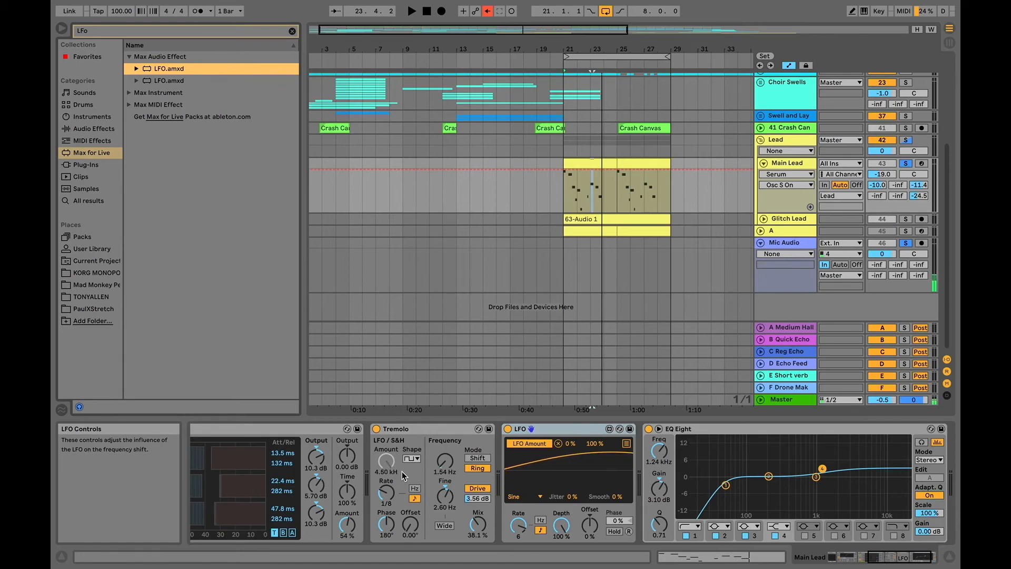
pyautogui.press('space')
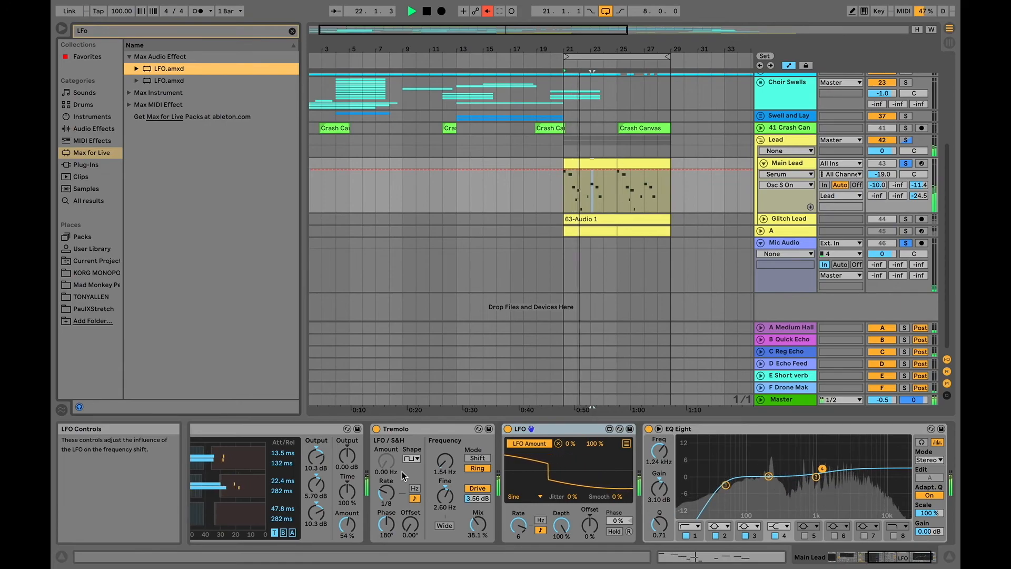
pyautogui.click(396, 470)
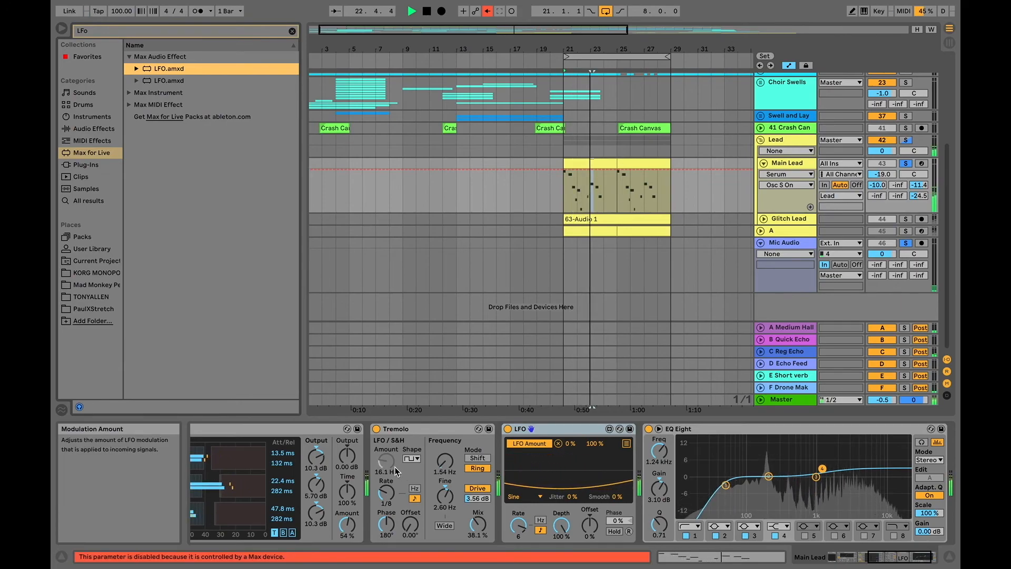
pyautogui.click(396, 470)
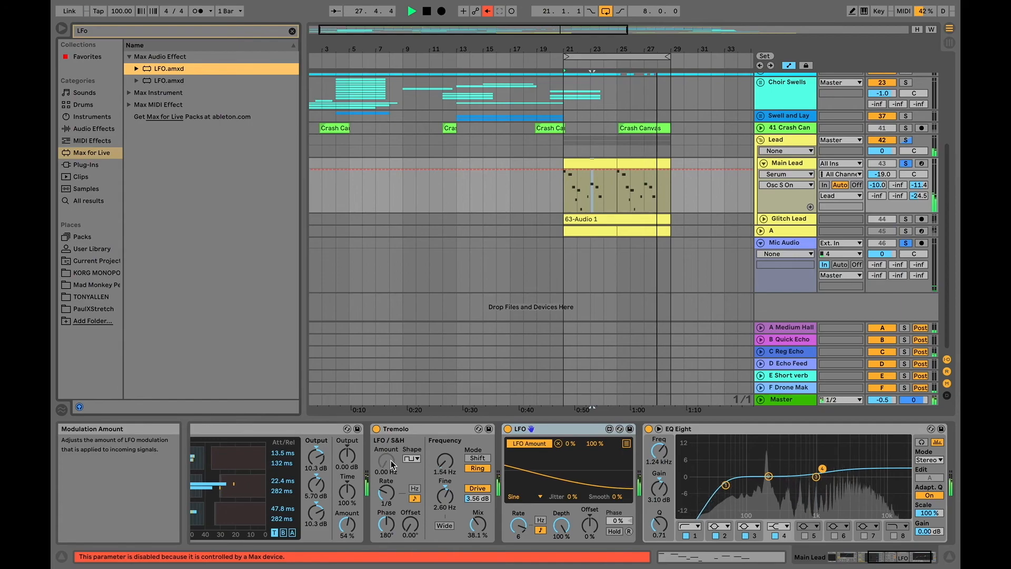
pyautogui.press('space')
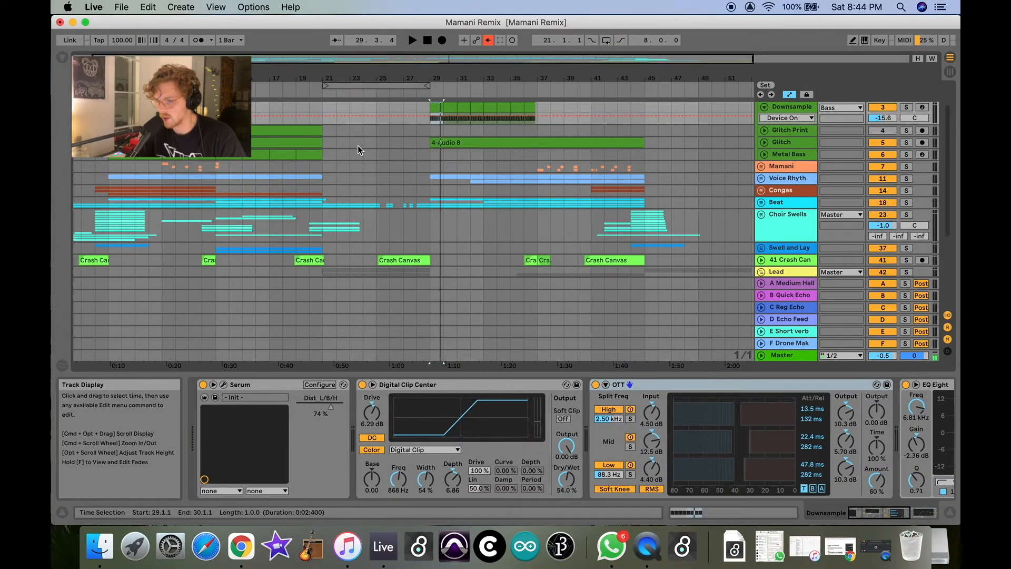
# Step: Audition the Downsample bass from bar 29, stop playback, examine its clip's MIDI notes in an enlarged editor, and return to the devices
pyautogui.click(409, 95)
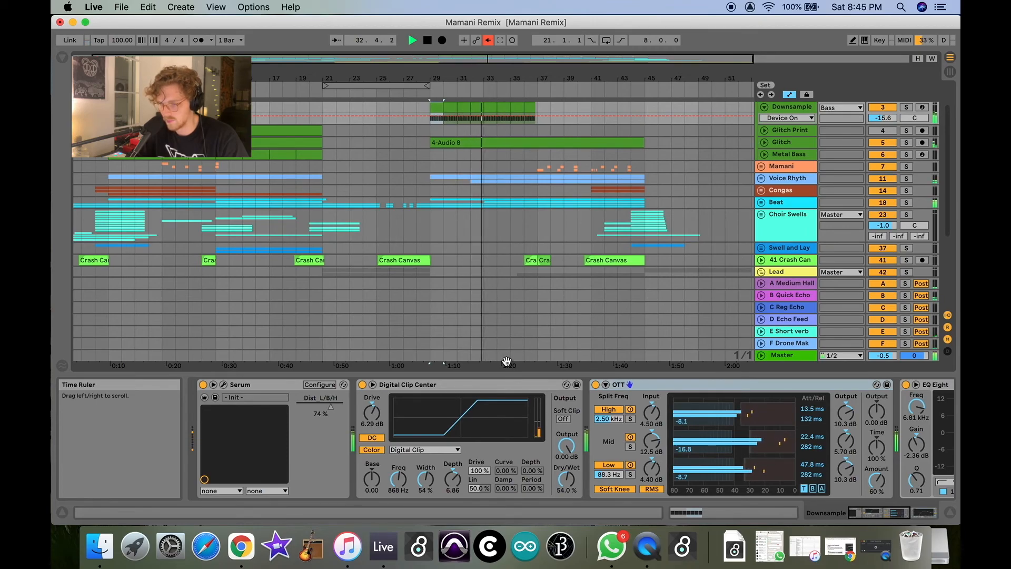
pyautogui.press('space')
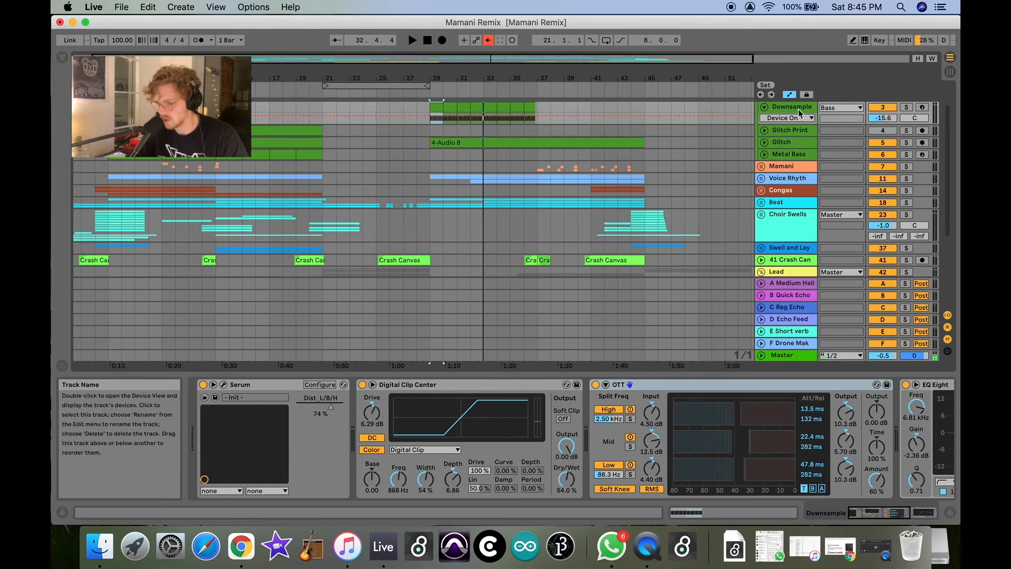
pyautogui.hotkey('shift', 'Tab')
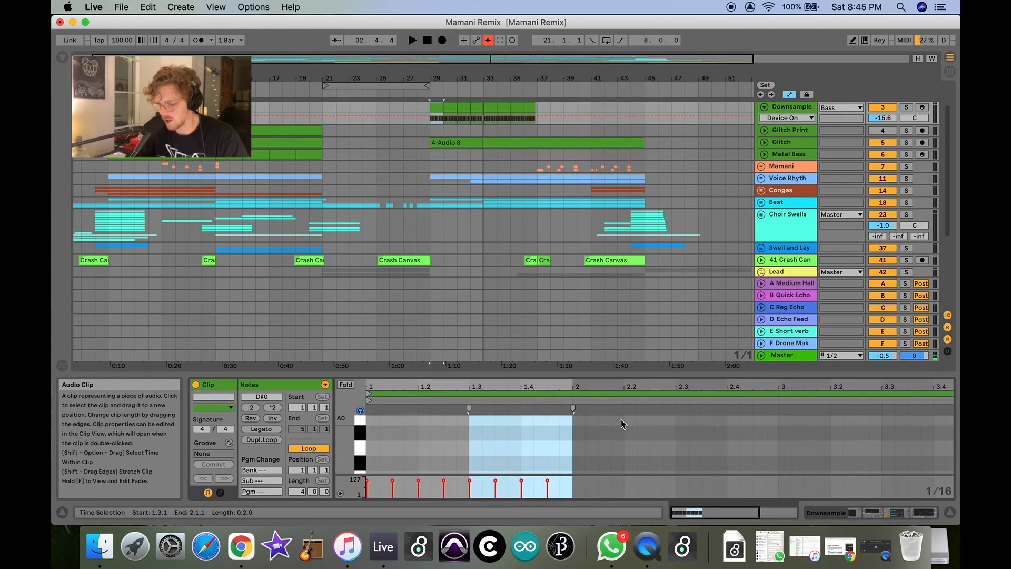
pyautogui.moveTo(591, 375); pyautogui.dragTo(570, 192)
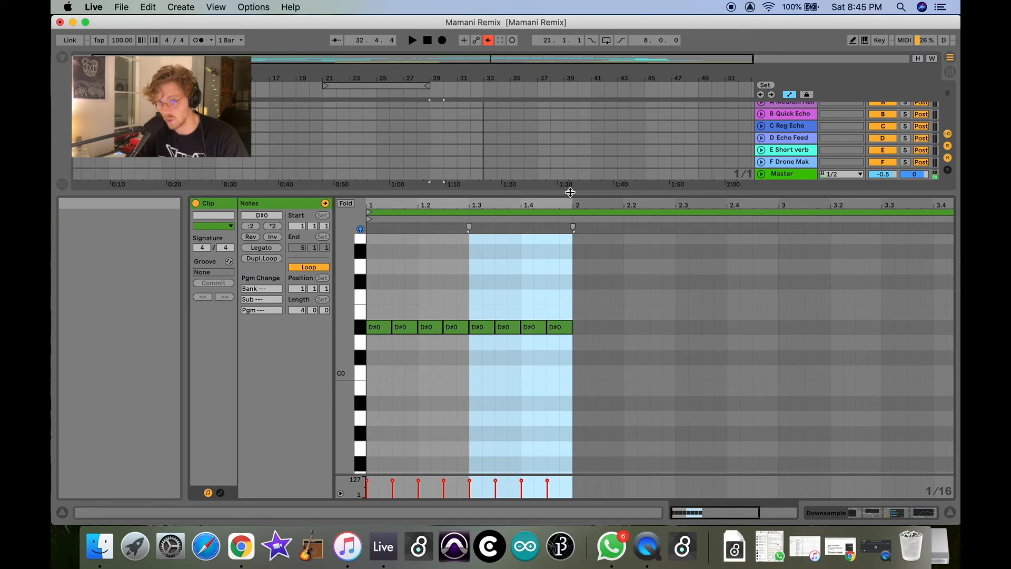
pyautogui.moveTo(570, 192); pyautogui.dragTo(494, 374)
pyautogui.hotkey('shift', 'Tab')
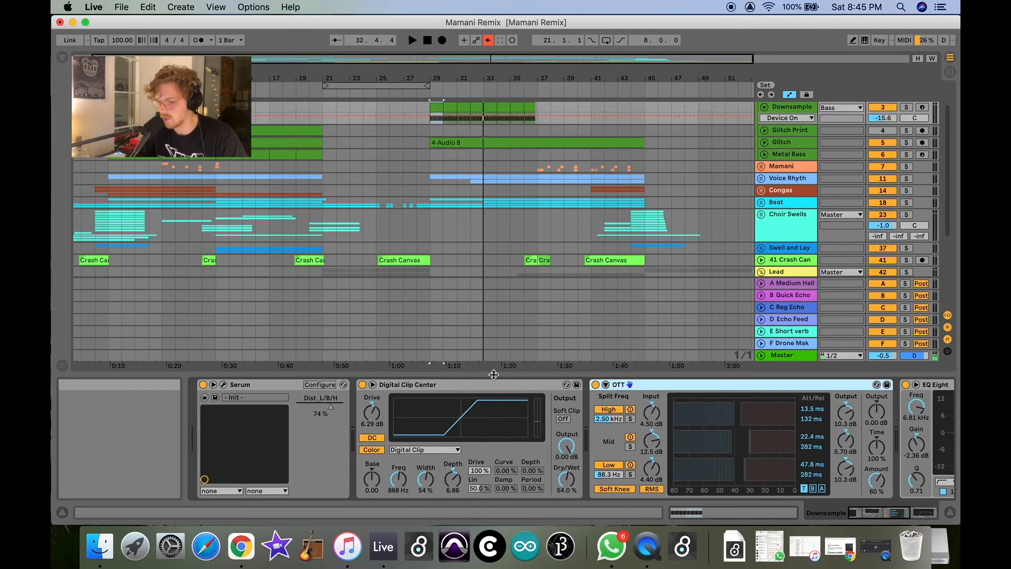
# Step: Go through the Downsample track's effects chain: Digital Clip Center, OTT and EQ Eight
pyautogui.hscroll(5, 497, 387)
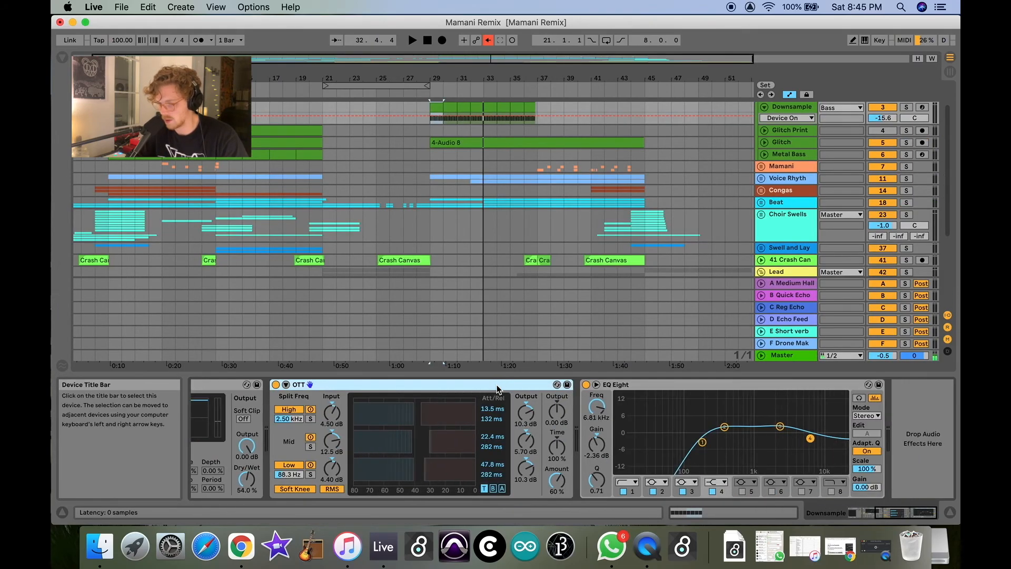
pyautogui.hscroll(-5, 497, 387)
pyautogui.click(497, 384)
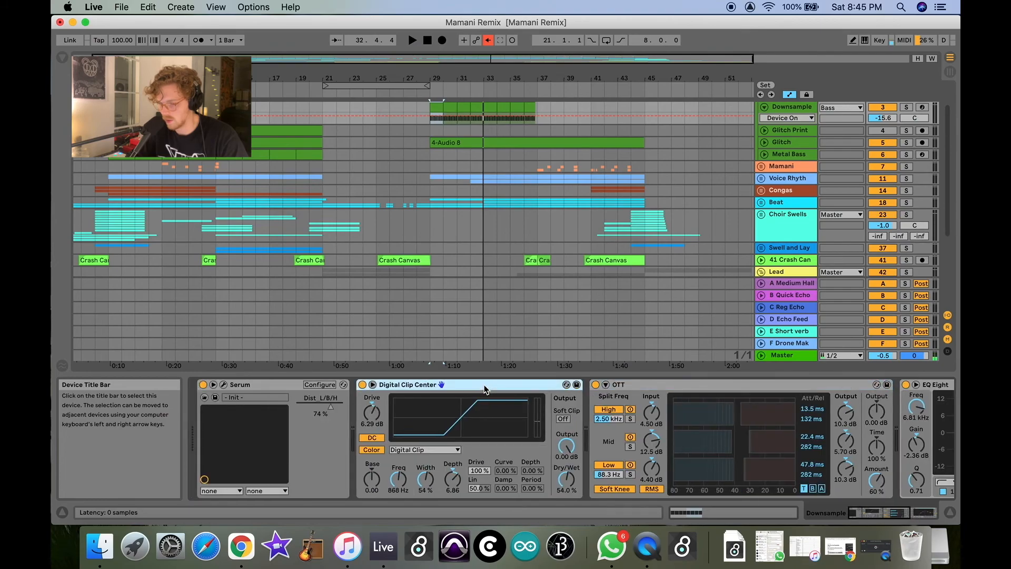
pyautogui.click(636, 385)
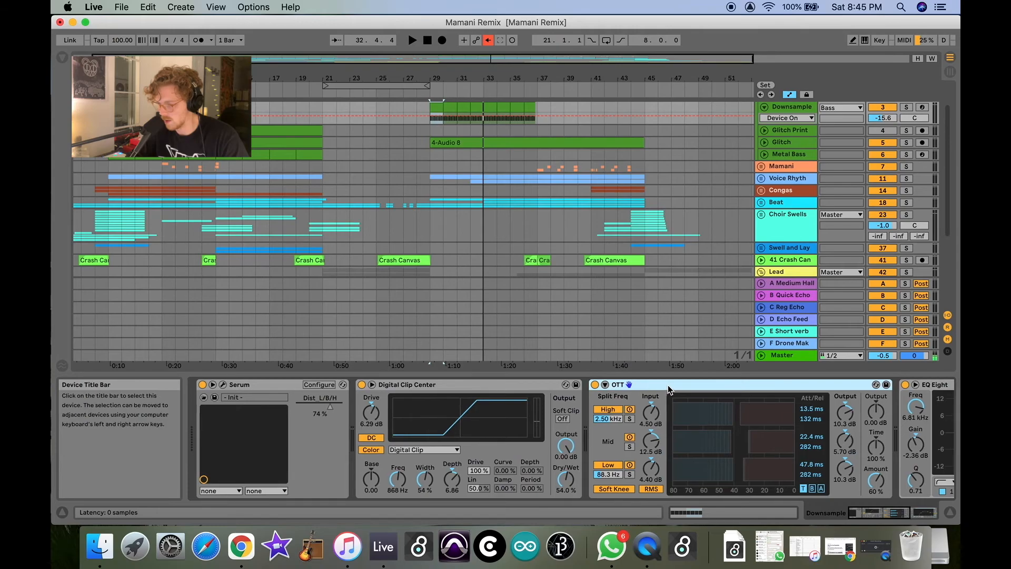
pyautogui.hscroll(5, 668, 384)
pyautogui.click(728, 388)
pyautogui.hscroll(-6, 728, 388)
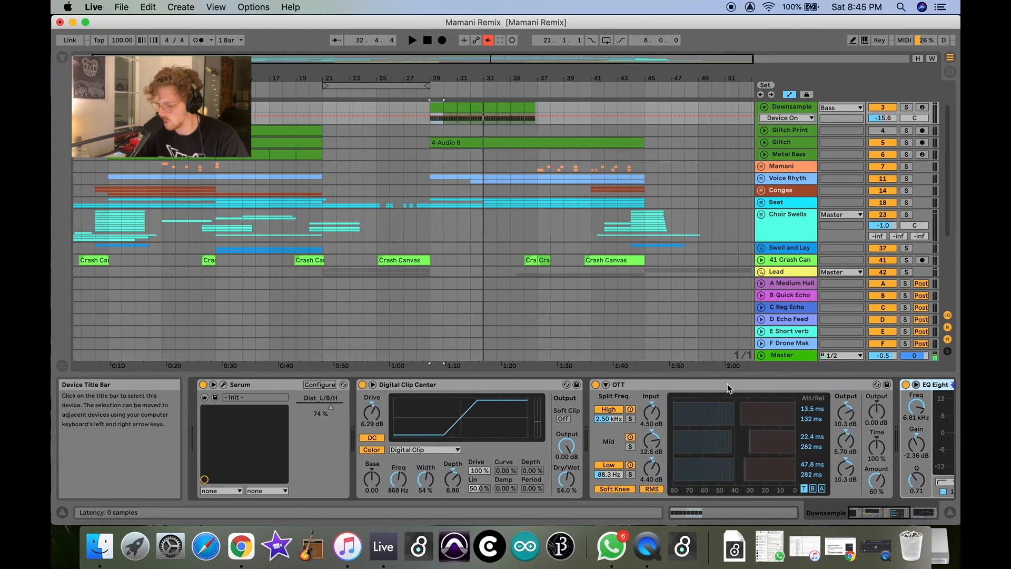
# Step: Open the Downsample track's Serum patch and display its LFO modulation assignments
pyautogui.click(224, 389)
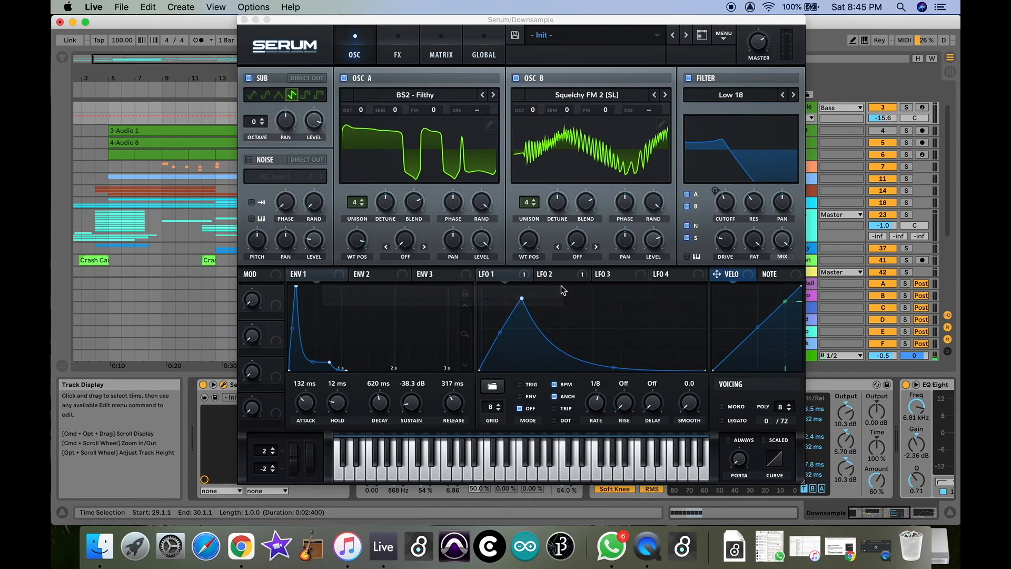
pyautogui.click(441, 59)
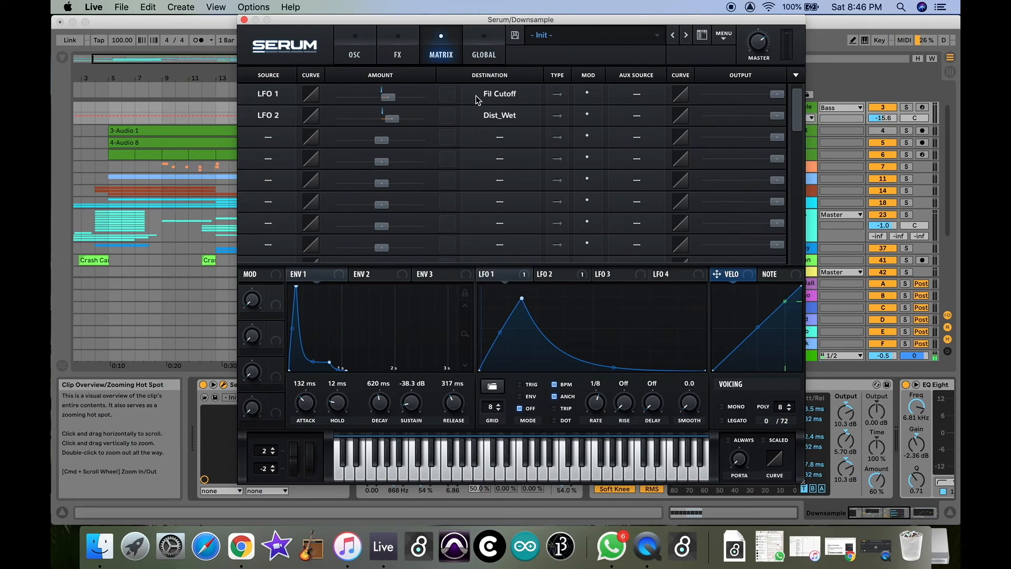
# Step: Show the Downsample Serum patch's effects page, solo the Bass group's Downsample track and start playback
pyautogui.click(397, 53)
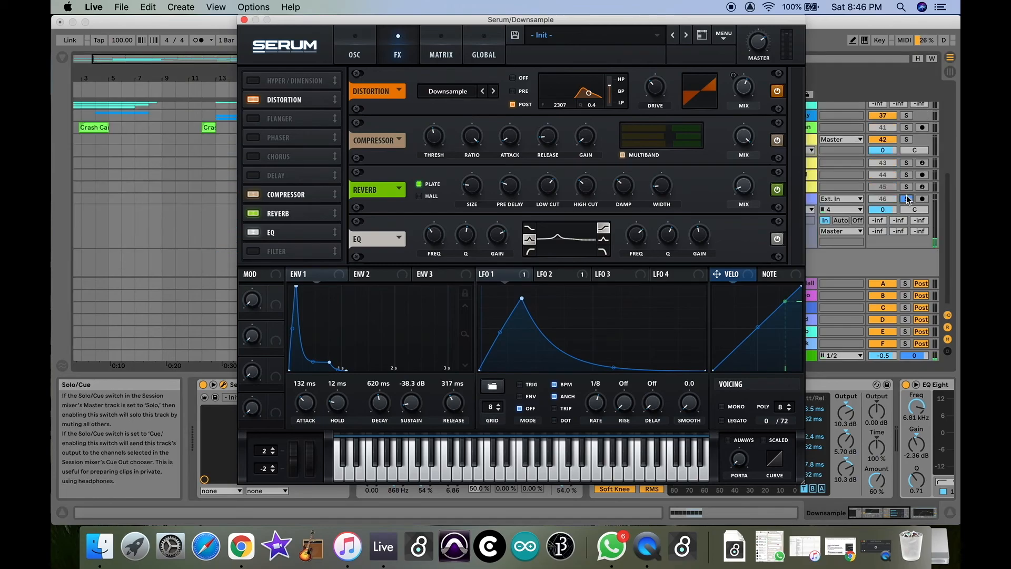
pyautogui.scroll(3, 910, 130)
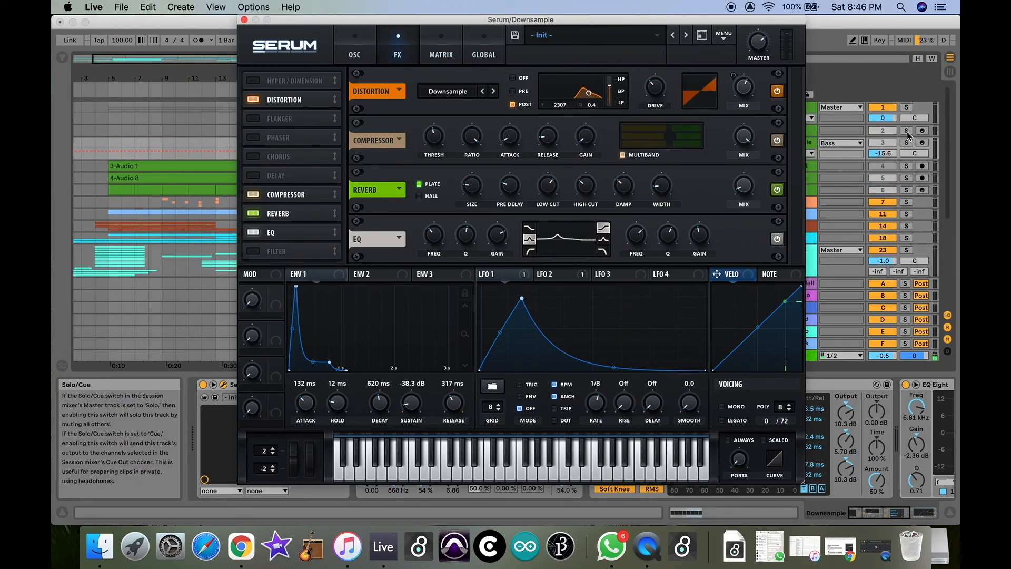
pyautogui.press('space')
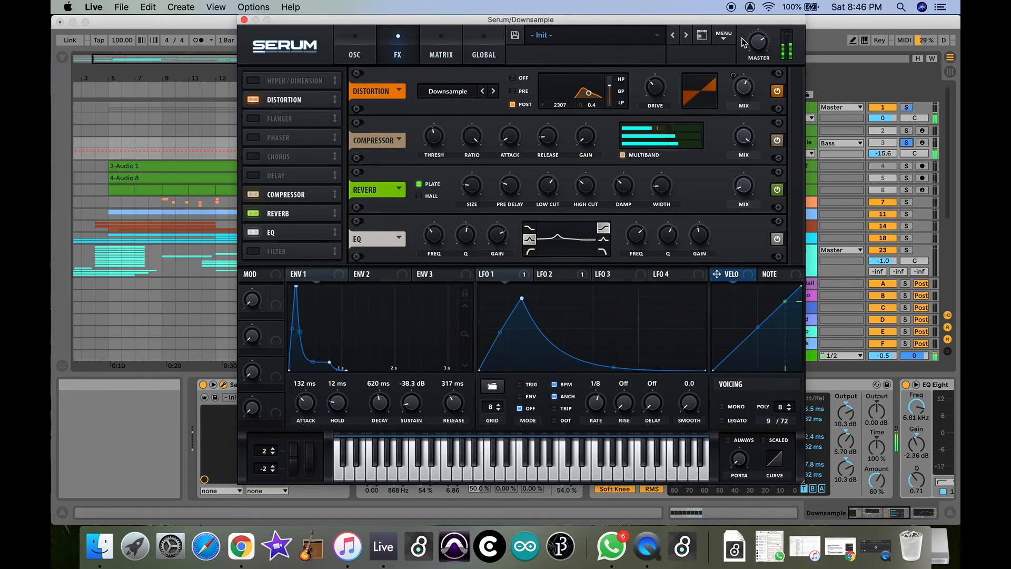
# Step: Bypass Serum's Distortion, Compressor, Reverb and EQ one by one during playback, turn them all back on, and close the plug-in window
pyautogui.click(778, 92)
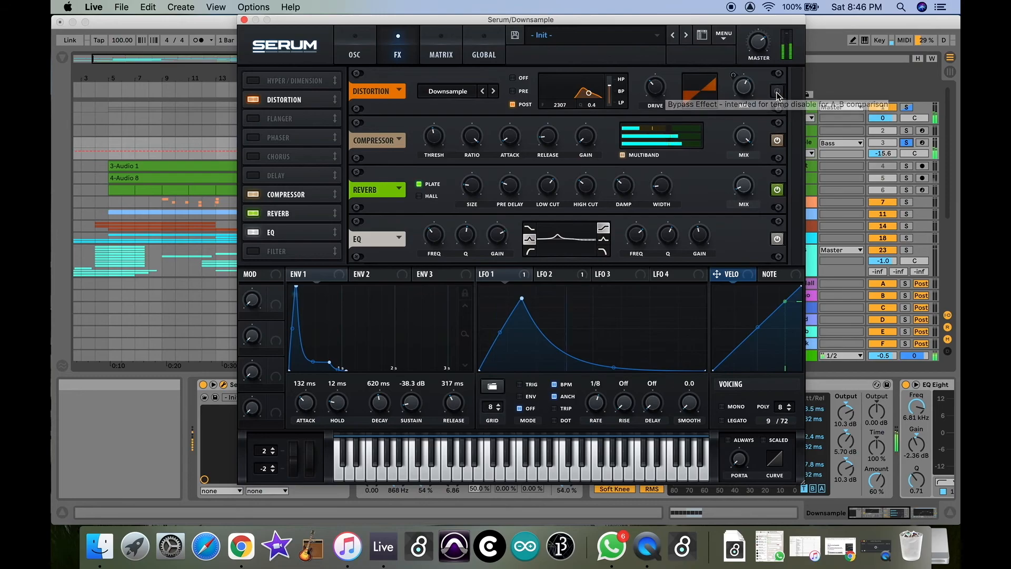
pyautogui.click(777, 140)
pyautogui.click(777, 189)
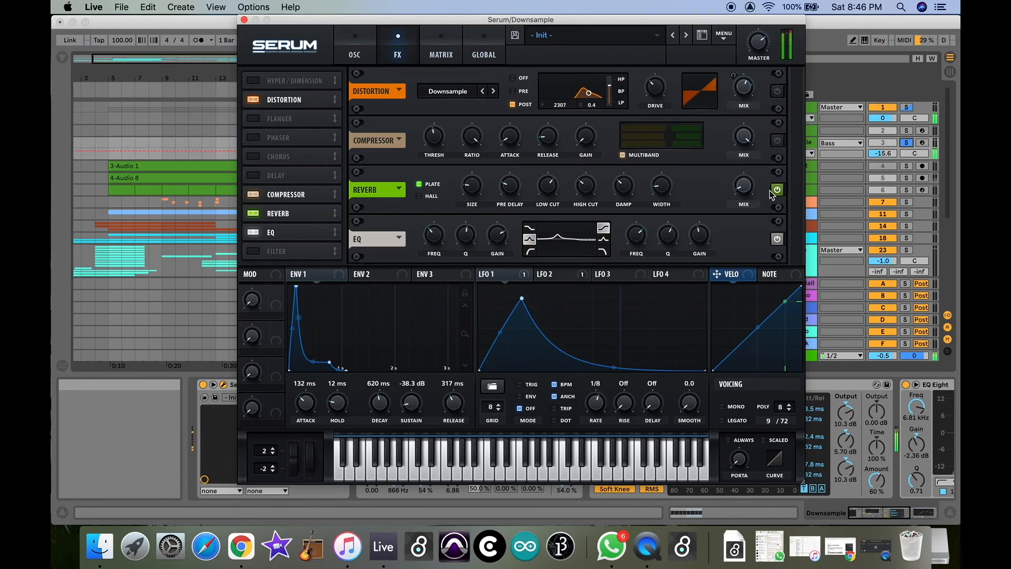
pyautogui.click(777, 238)
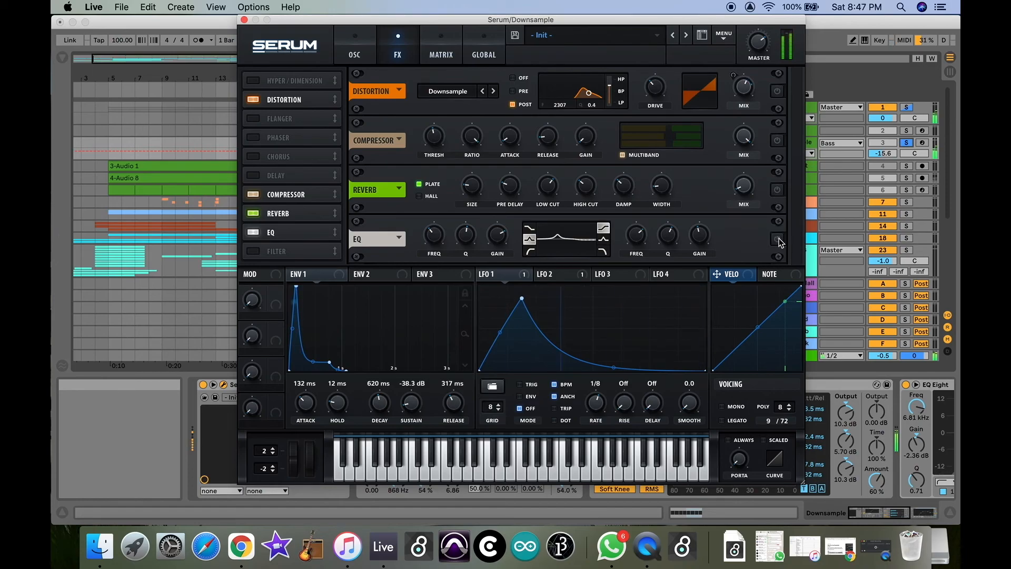
pyautogui.click(777, 190)
pyautogui.click(777, 140)
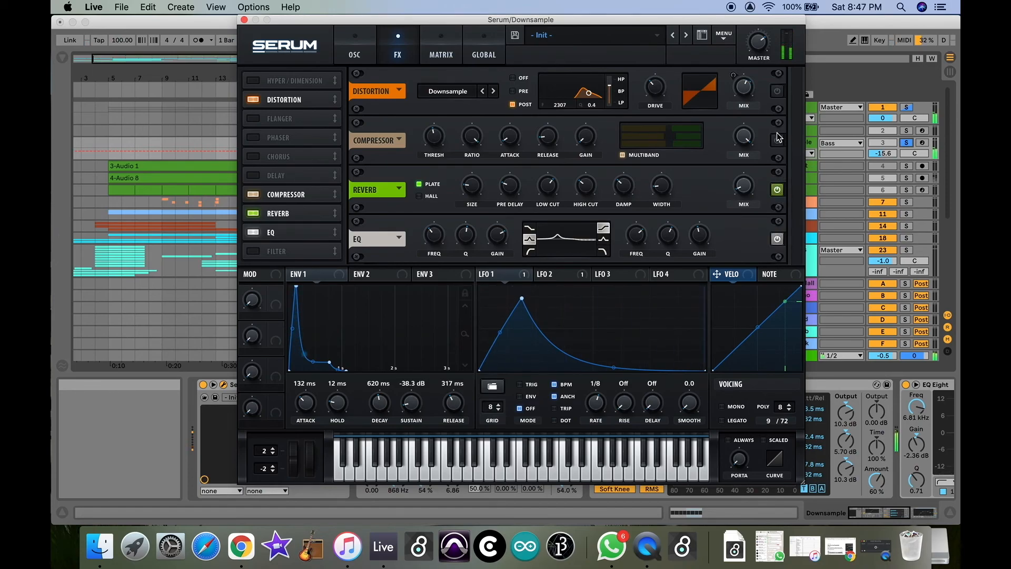
pyautogui.click(778, 91)
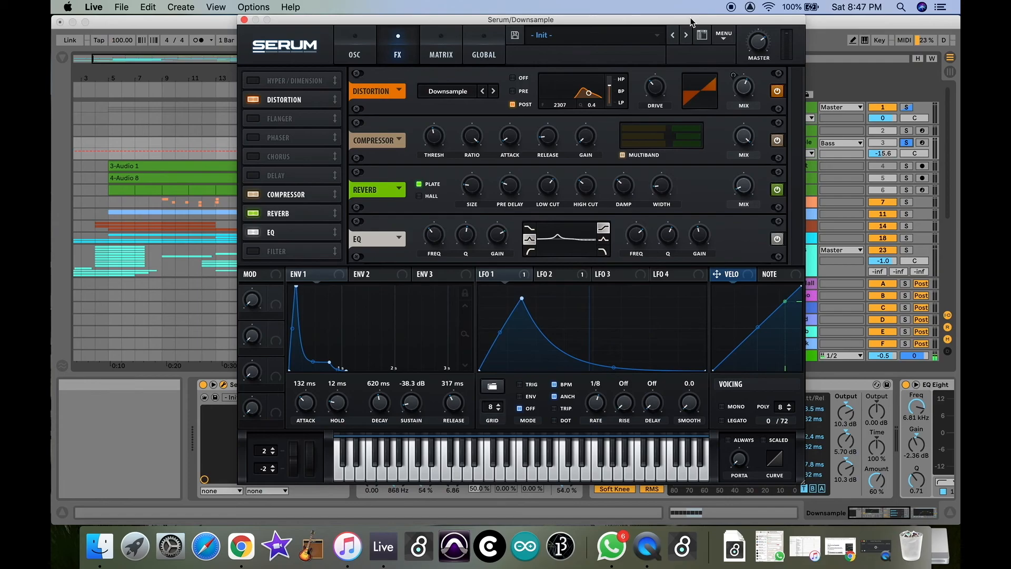
pyautogui.moveTo(692, 22); pyautogui.dragTo(706, 27)
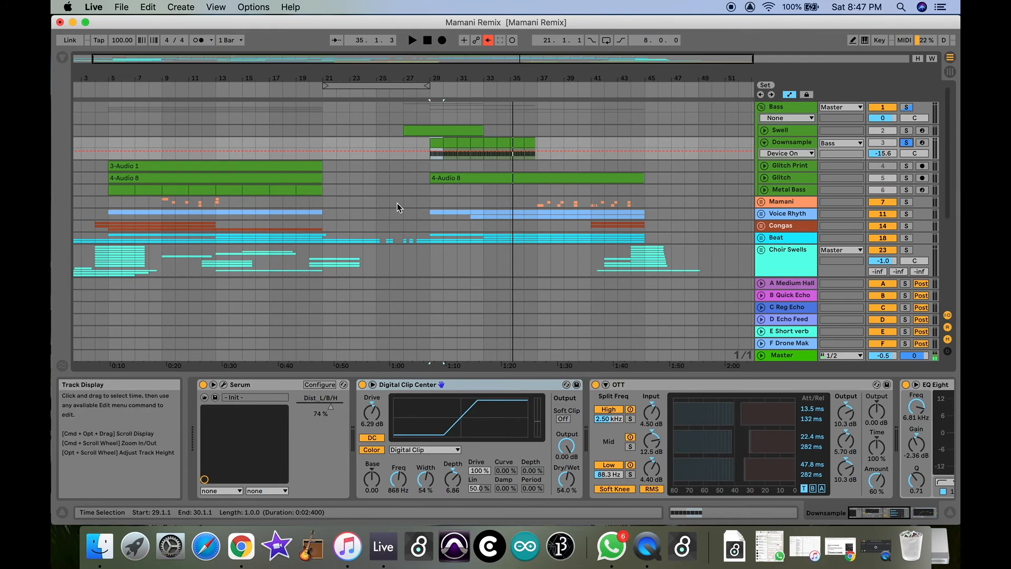
# Step: Play the full arrangement from bar 29 to hear the Downsample bass in context, and stop playback
pyautogui.scroll(-15, 397, 204)
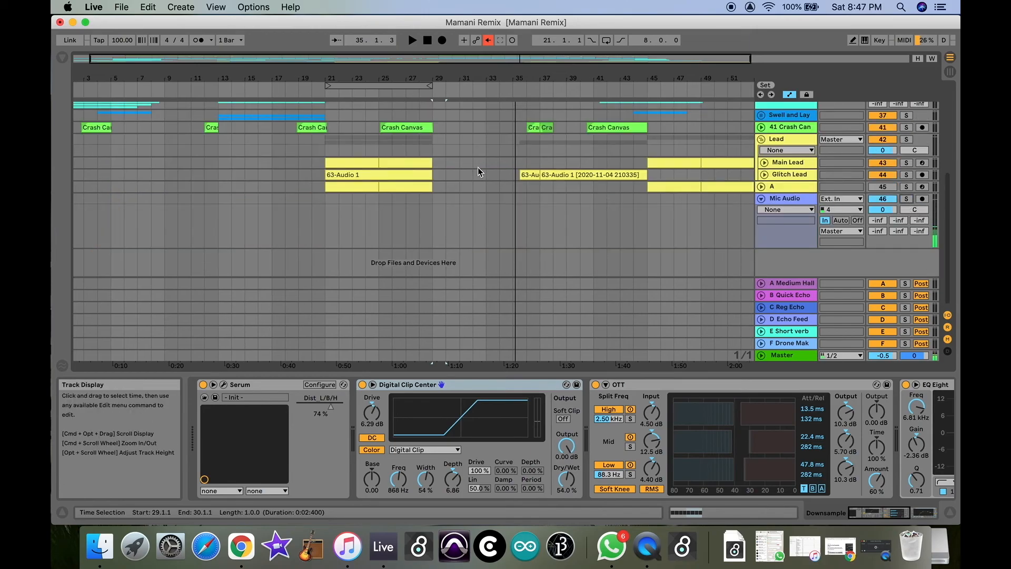
pyautogui.scroll(15, 478, 168)
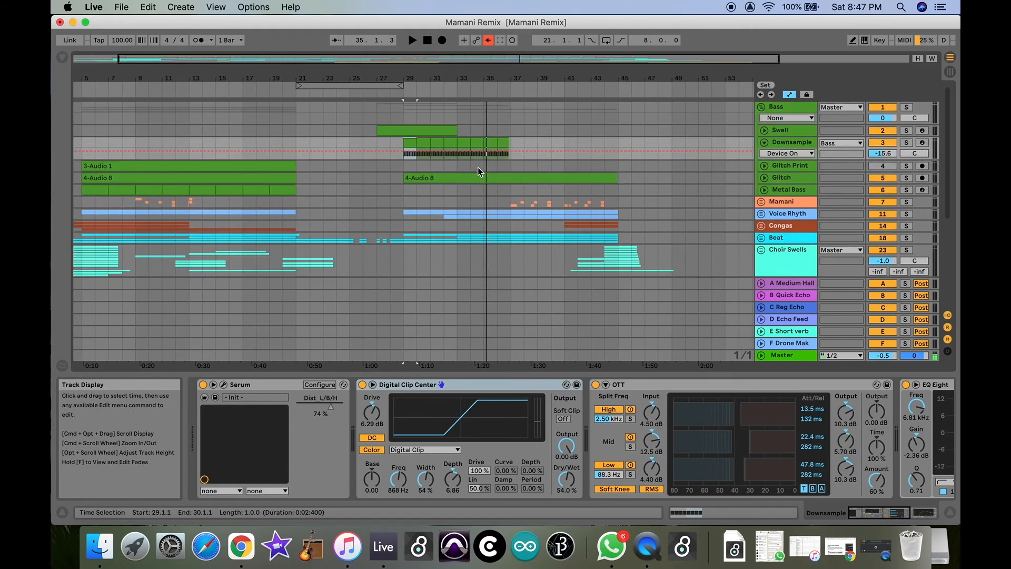
pyautogui.click(404, 93)
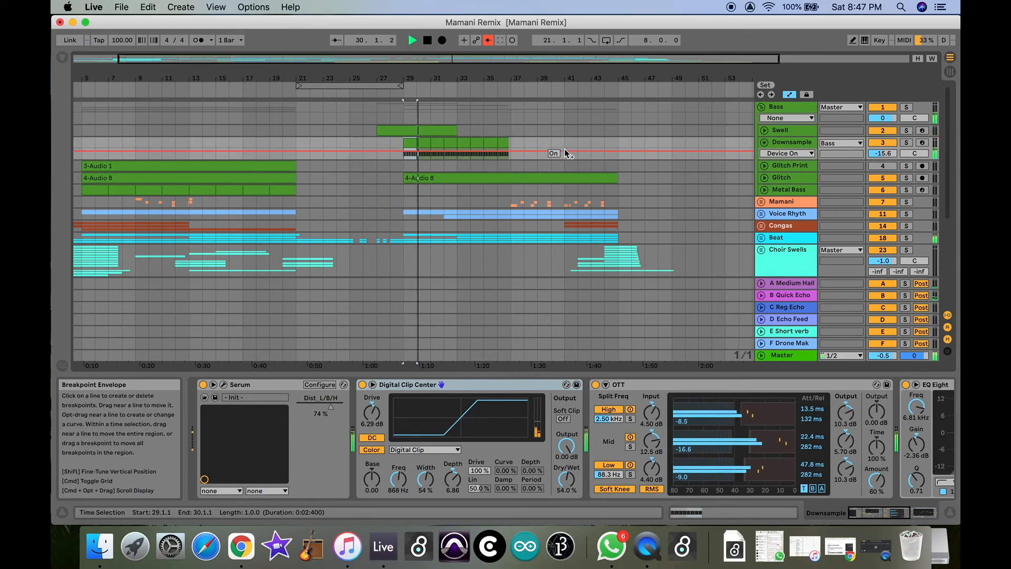
pyautogui.press('space')
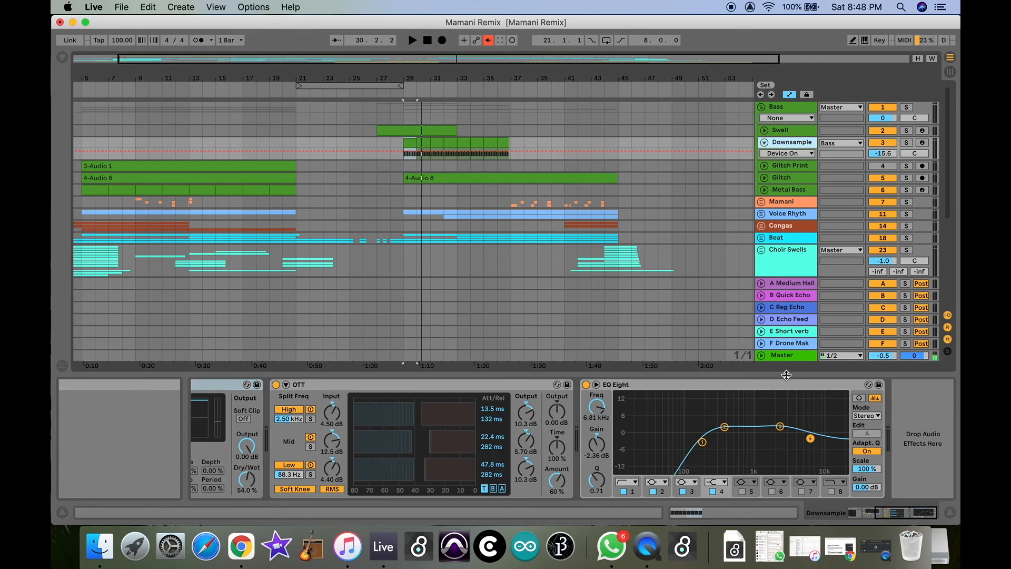
pyautogui.scroll(-3, 456, 153)
pyautogui.hscroll(-2, 457, 153)
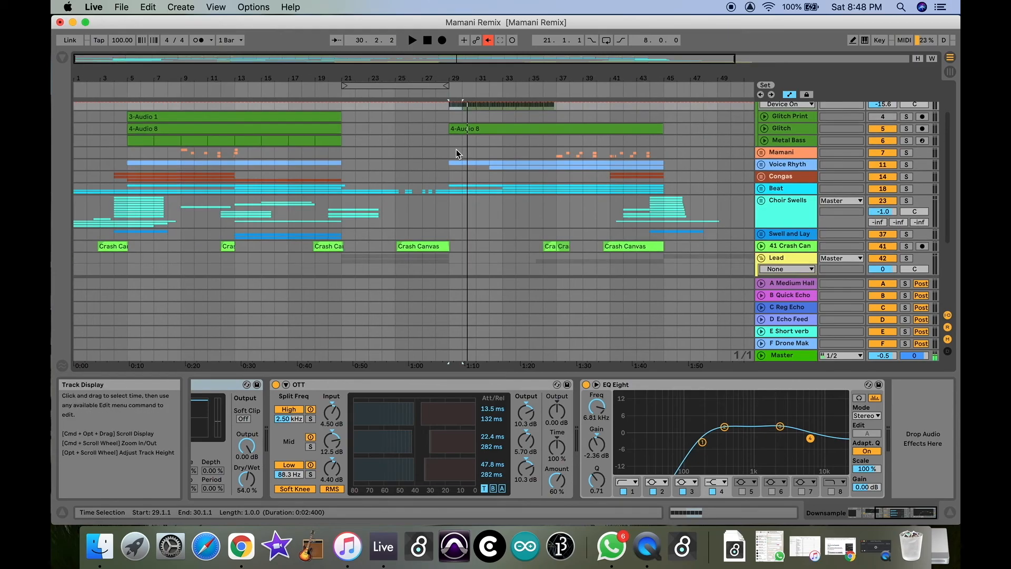
pyautogui.scroll(3, 457, 153)
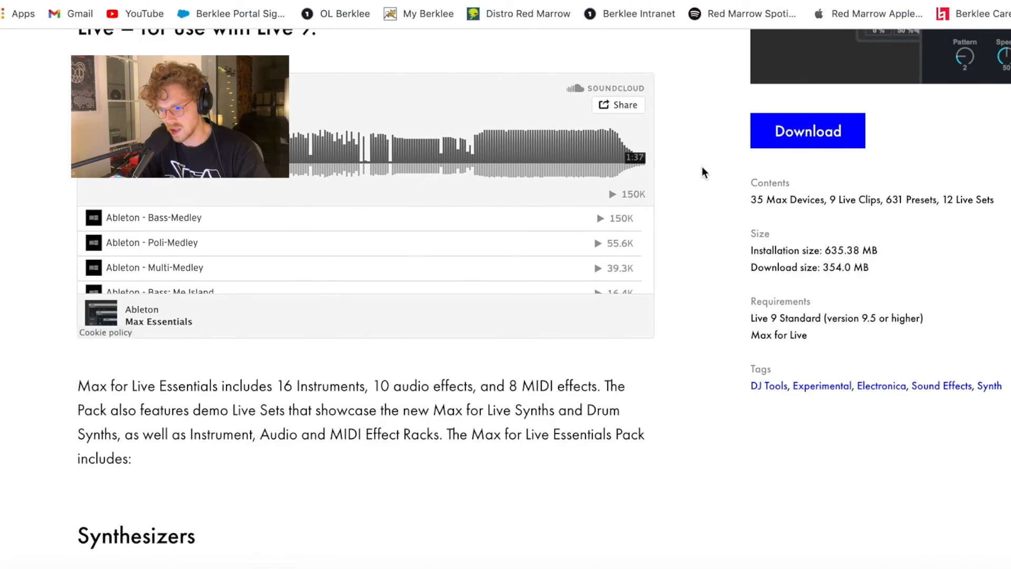
# Step: Point out the Live 9 Standard and Max for Live requirements on the Max for Live Essentials pack's web page
pyautogui.moveTo(751, 319); pyautogui.dragTo(818, 326)
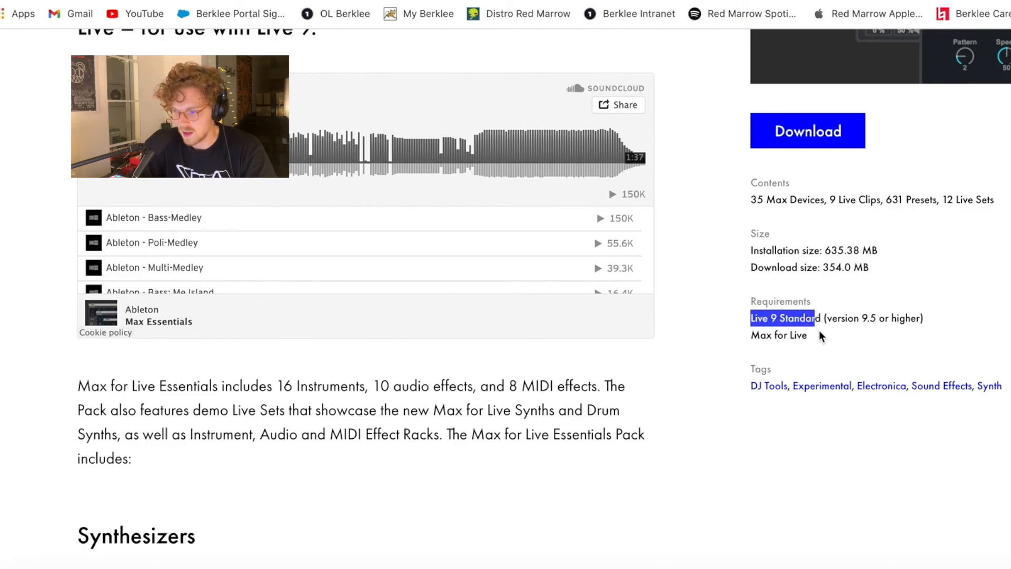
pyautogui.click(820, 336)
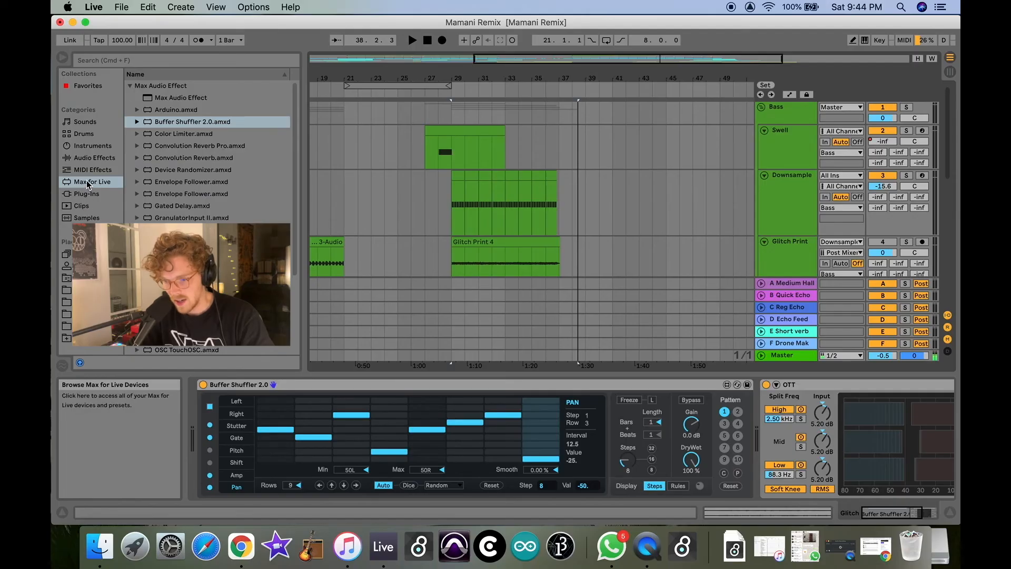
# Step: Switch back to Ableton Live, locate Buffer Shuffler 2.0 among the Max audio effects, and collapse that folder
pyautogui.click(133, 86)
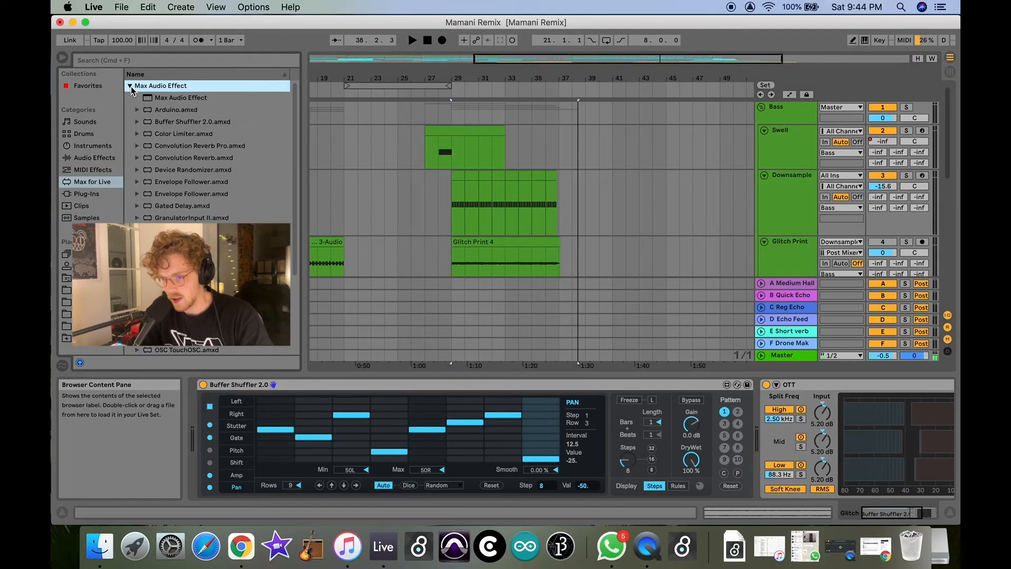
pyautogui.click(168, 125)
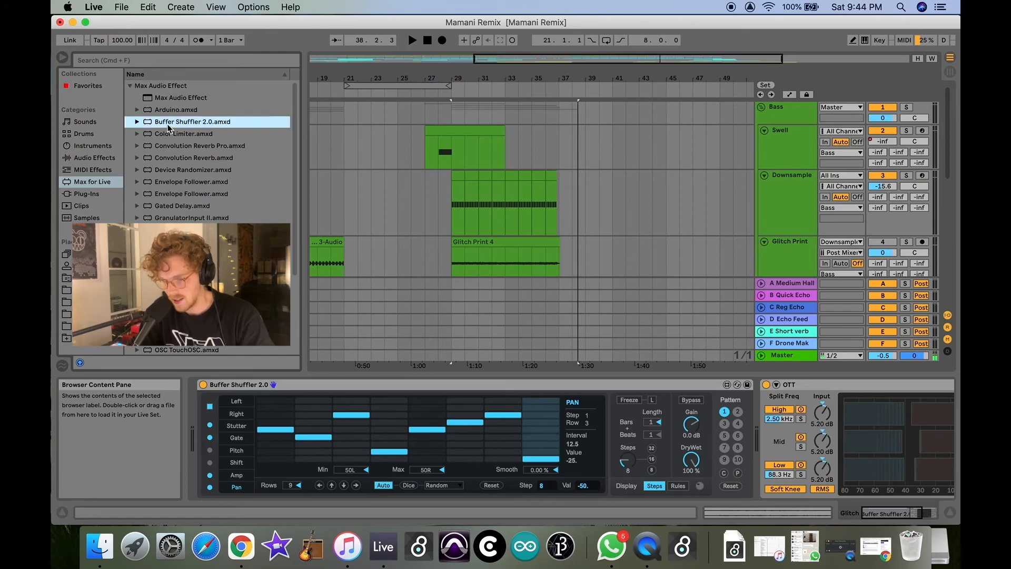
pyautogui.click(130, 86)
# Step: Solo the Downsample track, play it from bar 29, and stop playback
pyautogui.click(906, 205)
pyautogui.scroll(-1, 906, 205)
pyautogui.click(906, 166)
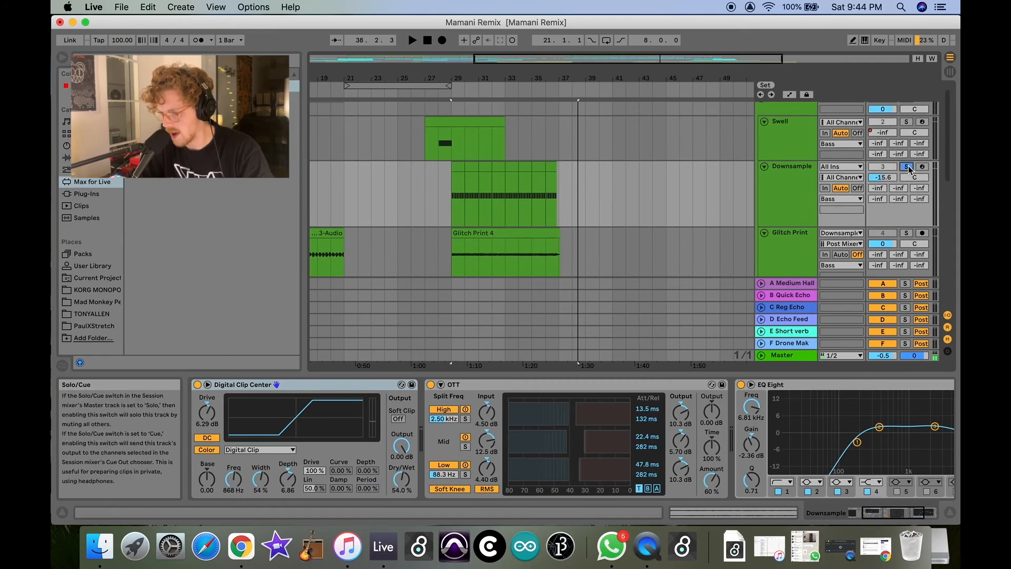
pyautogui.click(449, 92)
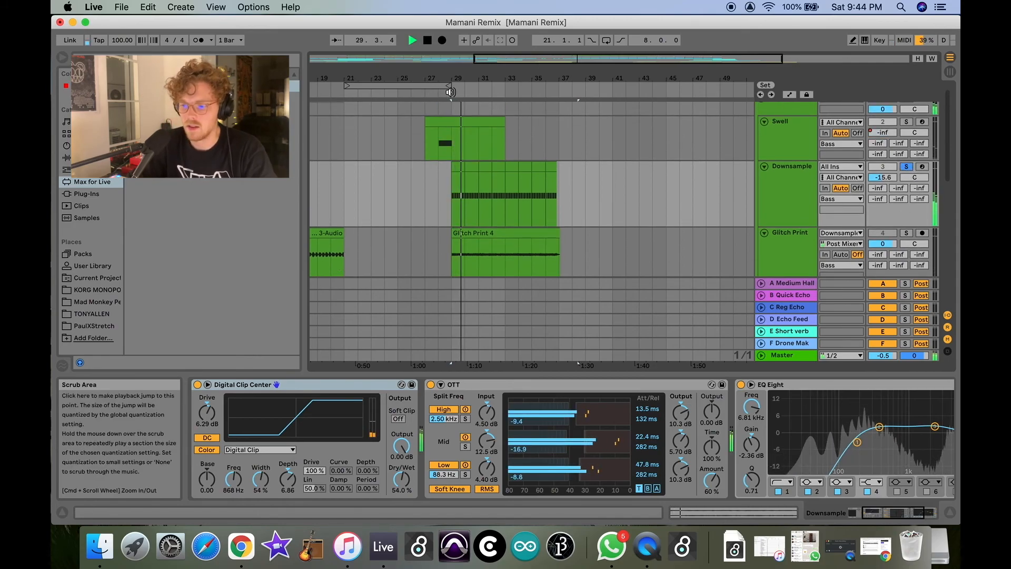
pyautogui.press('space')
# Step: Select the Glitch Print track and set its audio input to Downsample
pyautogui.scroll(-3, 737, 200)
pyautogui.click(798, 200)
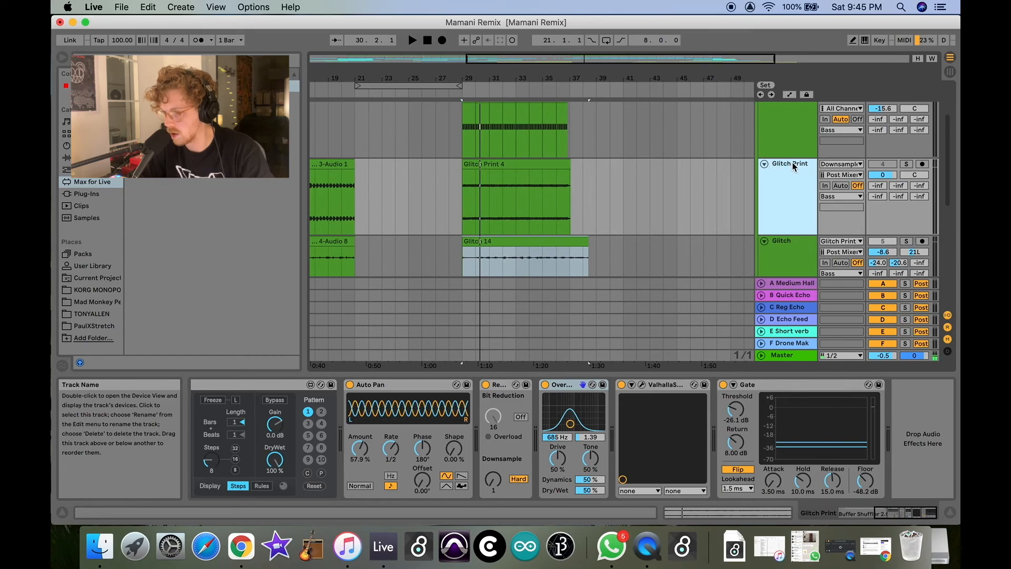
pyautogui.click(831, 164)
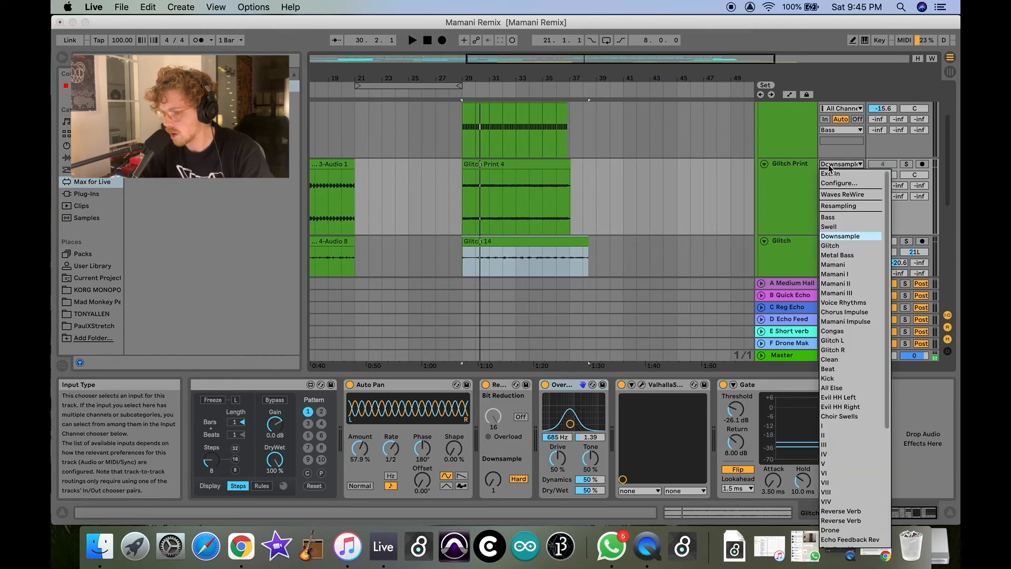
pyautogui.click(832, 237)
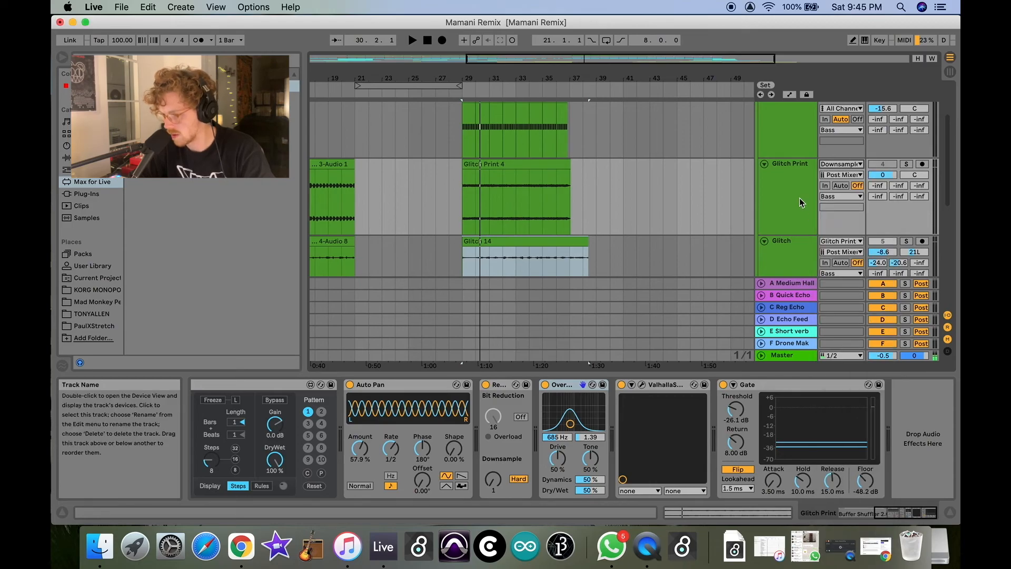
# Step: Clear the Glitch Print 4 clip and deactivate the track's Gate, Valhalla plug-in, Overdrive, Redux, Auto Pan and Buffer Shuffler 2.0
pyautogui.scroll(3, 799, 197)
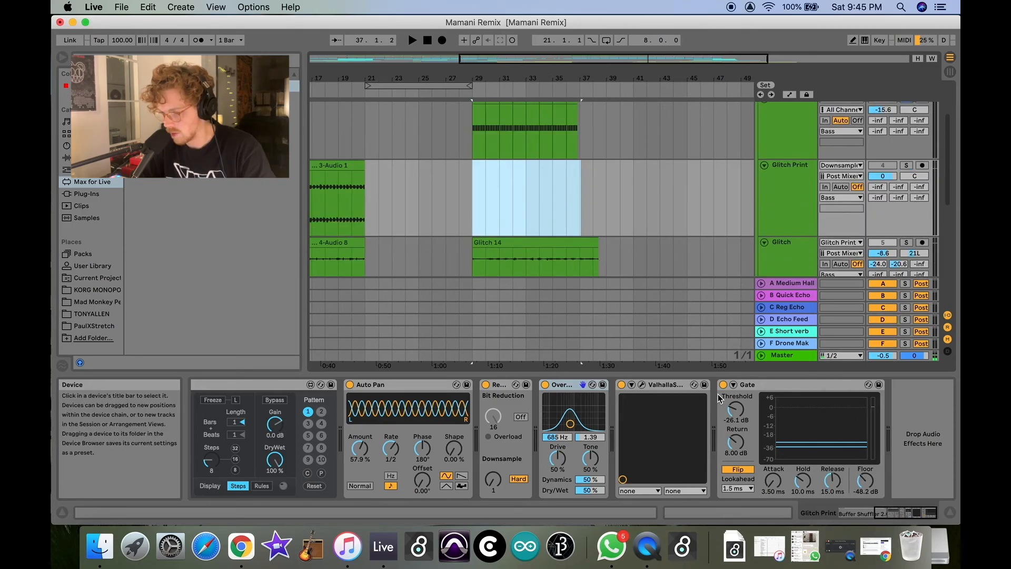
pyautogui.click(724, 385)
pyautogui.click(622, 385)
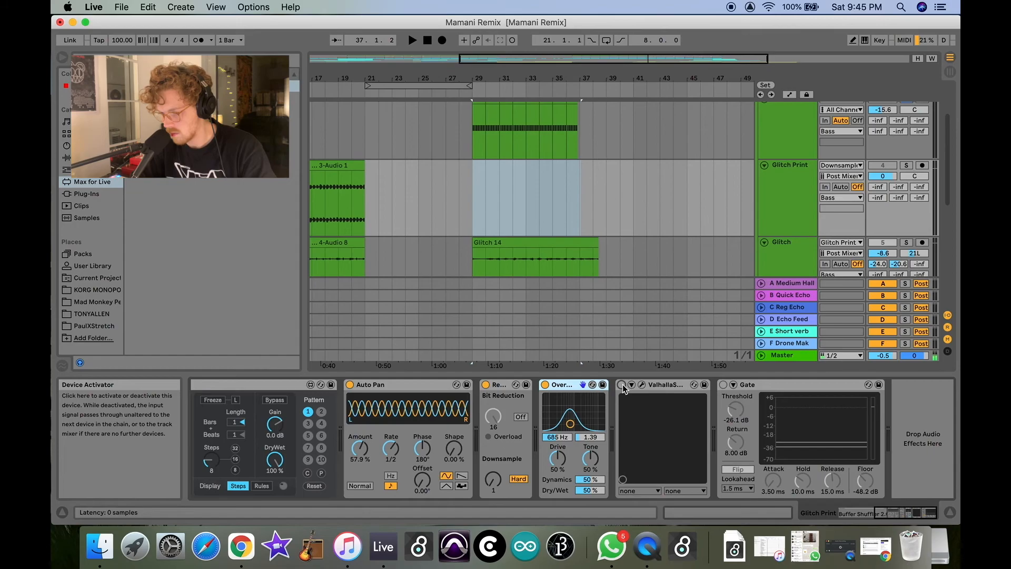
pyautogui.click(545, 385)
pyautogui.click(485, 385)
pyautogui.click(349, 385)
pyautogui.hscroll(-8, 348, 385)
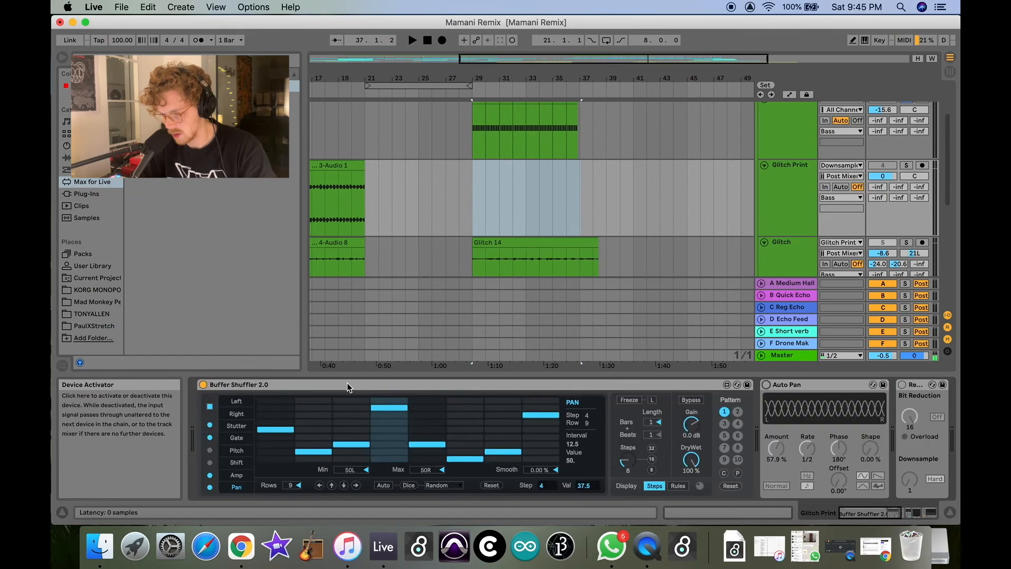
pyautogui.click(202, 385)
# Step: Arm and solo Glitch Print, and record the Downsample bass onto it from bar 29 to bar 37
pyautogui.scroll(3, 869, 221)
pyautogui.click(922, 222)
pyautogui.click(907, 221)
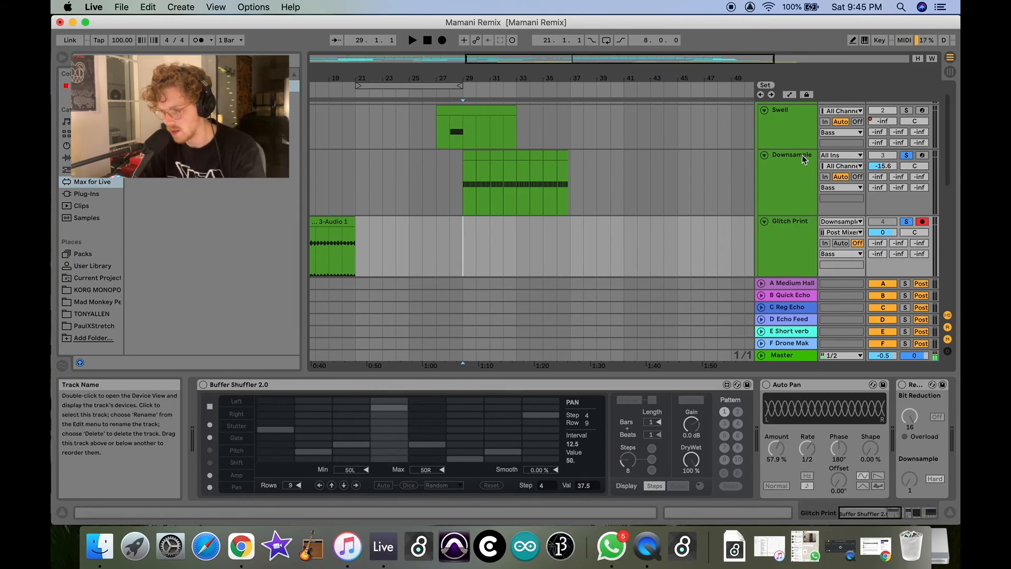
pyautogui.click(443, 41)
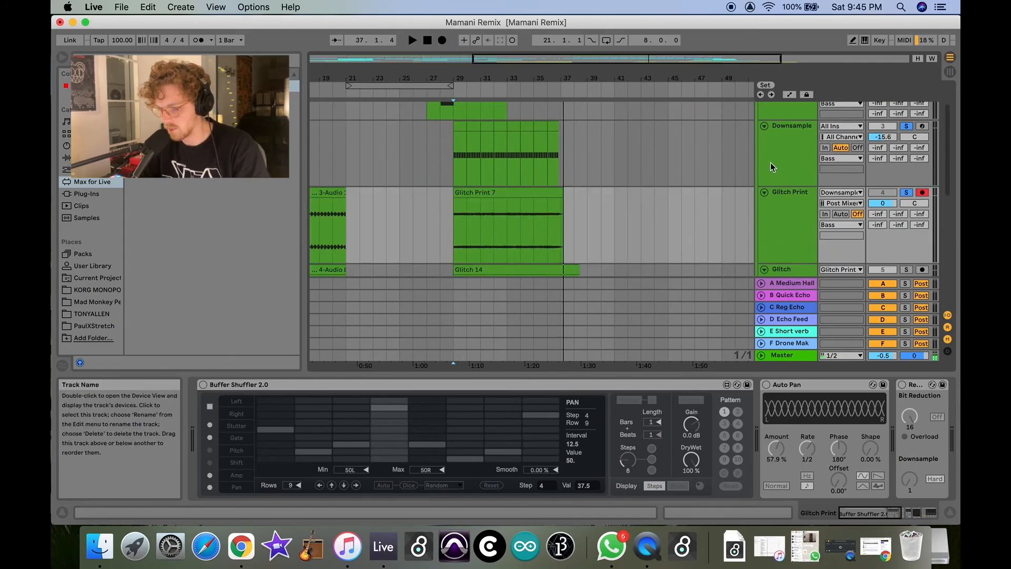
# Step: Unsolo Downsample, disarm Glitch Print, and play back the new dry recording from bar 29 before stopping
pyautogui.click(906, 126)
pyautogui.click(923, 193)
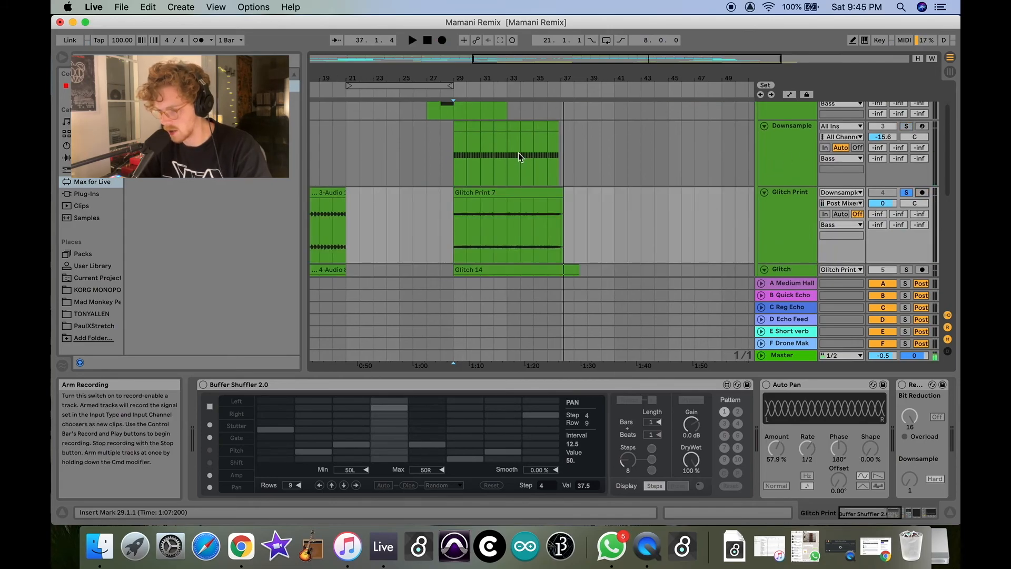
pyautogui.click(454, 92)
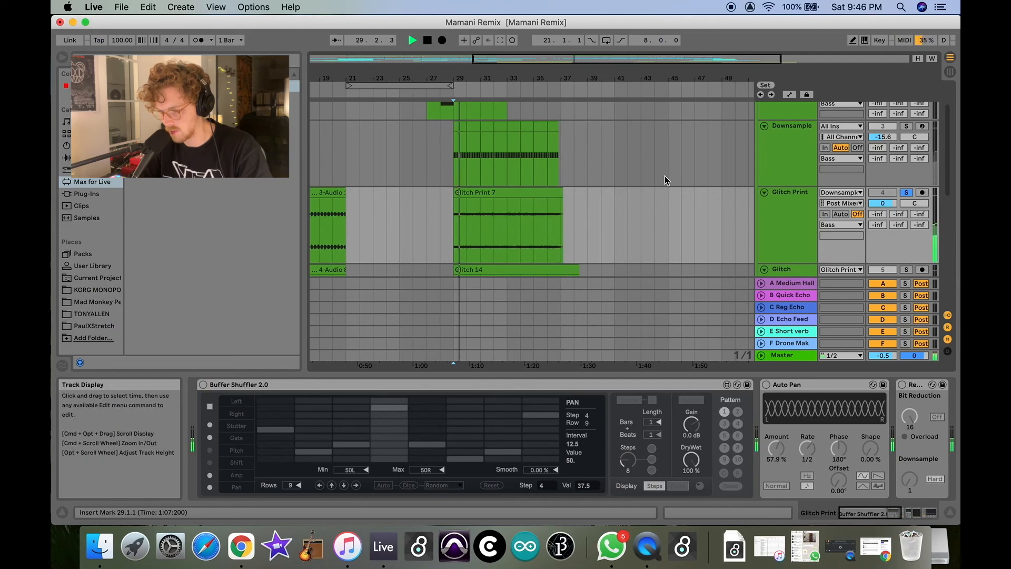
pyautogui.press('space')
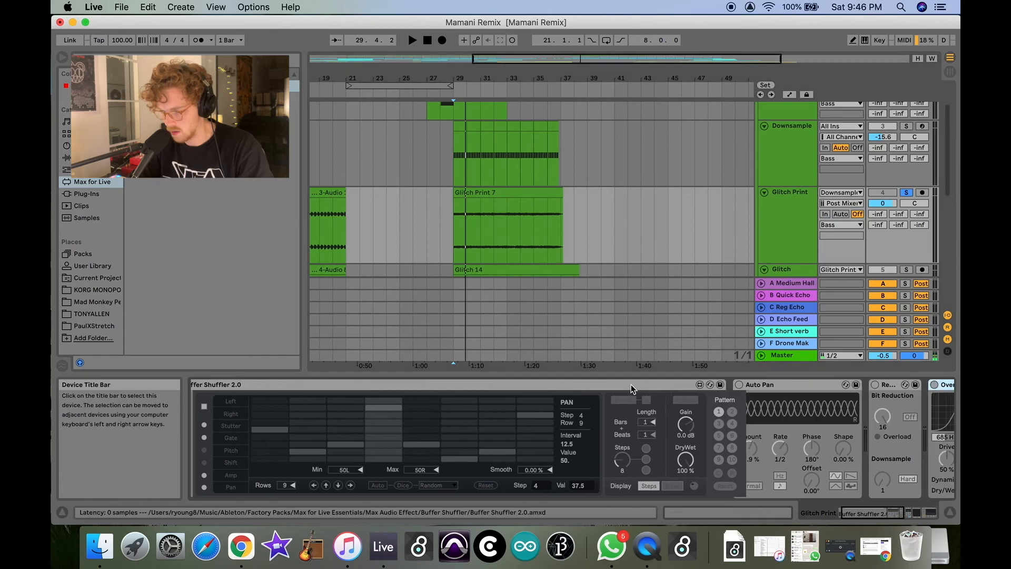
# Step: Reactivate Auto Pan, Redux, Overdrive and the Valhalla plug-in on the Glitch Print track
pyautogui.hscroll(8, 394, 437)
pyautogui.click(393, 385)
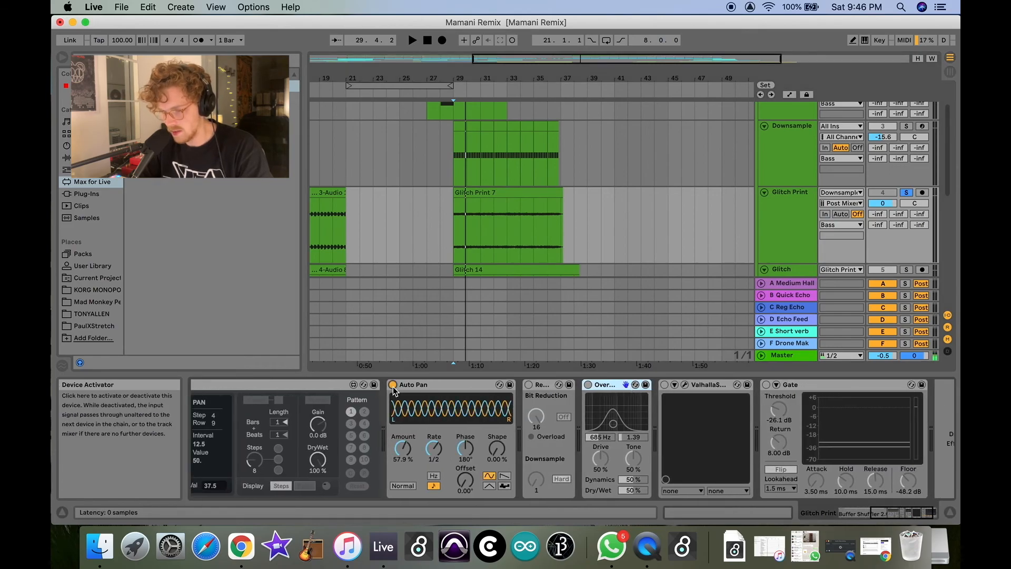
pyautogui.click(529, 385)
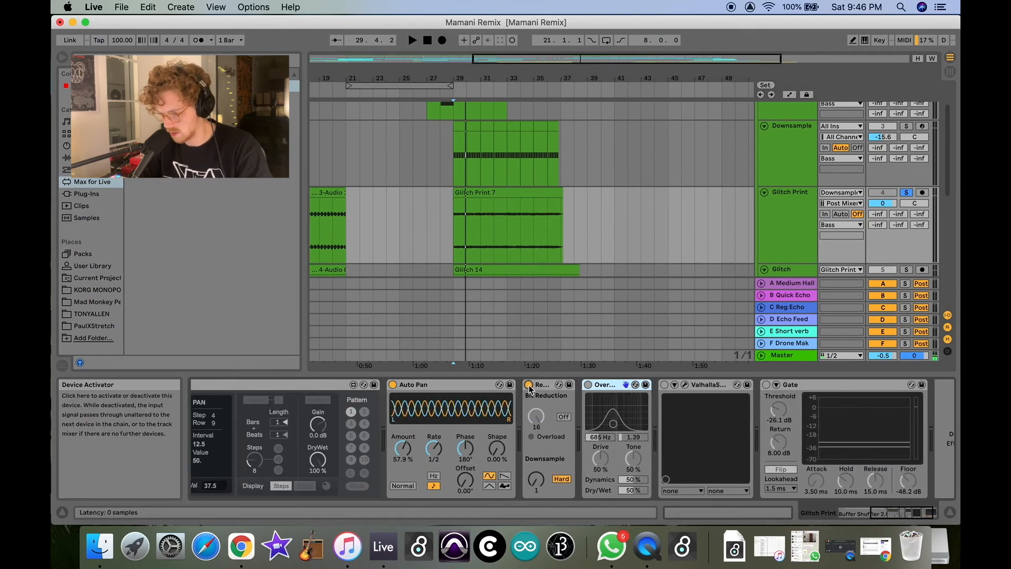
pyautogui.click(589, 385)
pyautogui.click(665, 385)
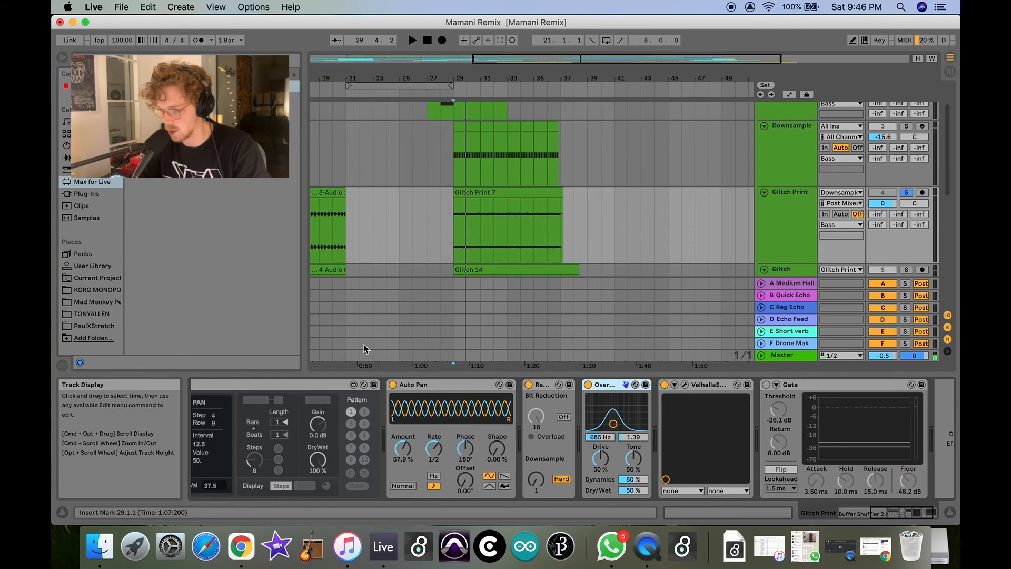
# Step: Reactivate the Gate on the Glitch Print track and play the recording through the restored effects from bar 29 before stopping
pyautogui.click(543, 385)
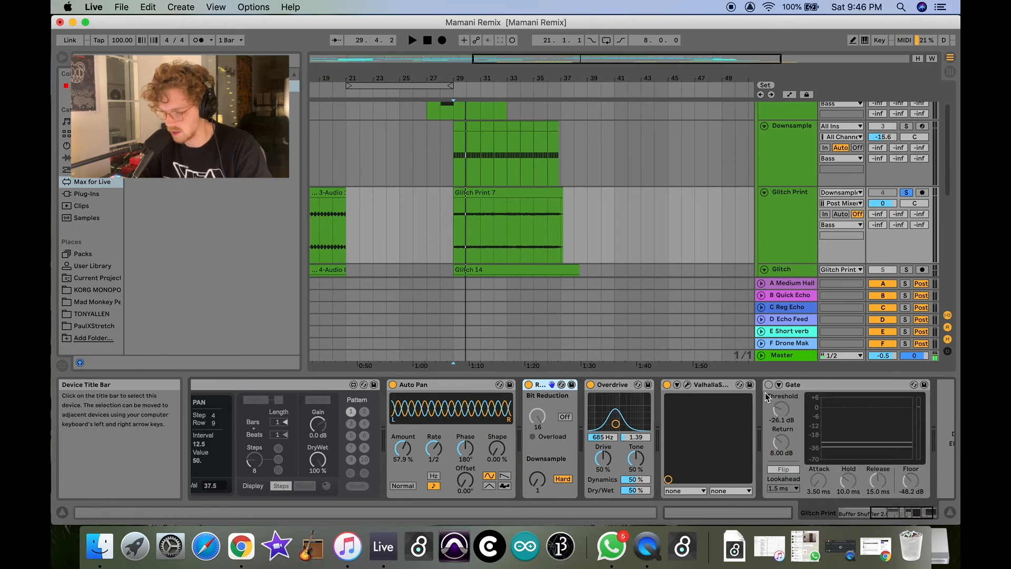
pyautogui.hscroll(2, 807, 389)
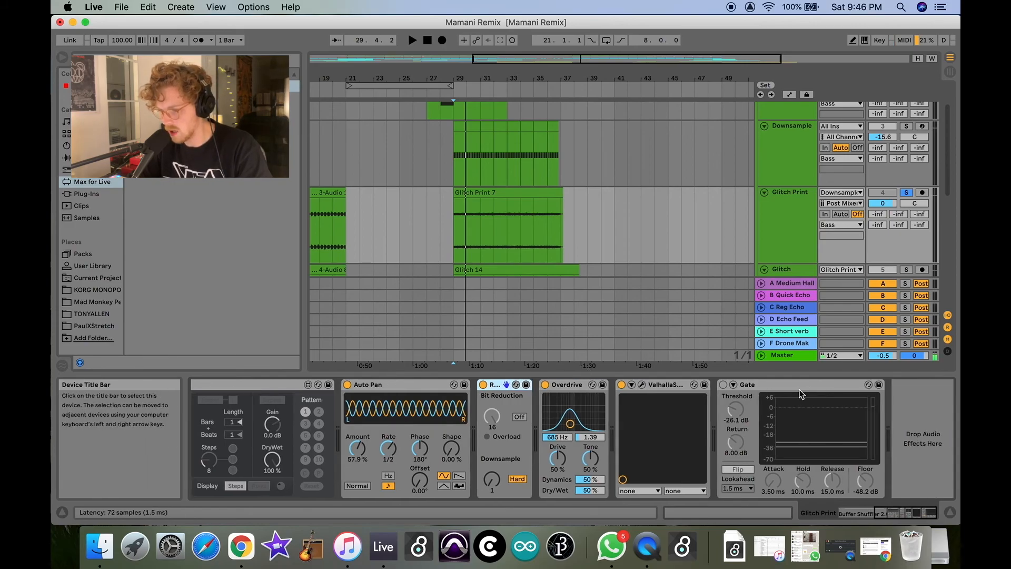
pyautogui.click(724, 385)
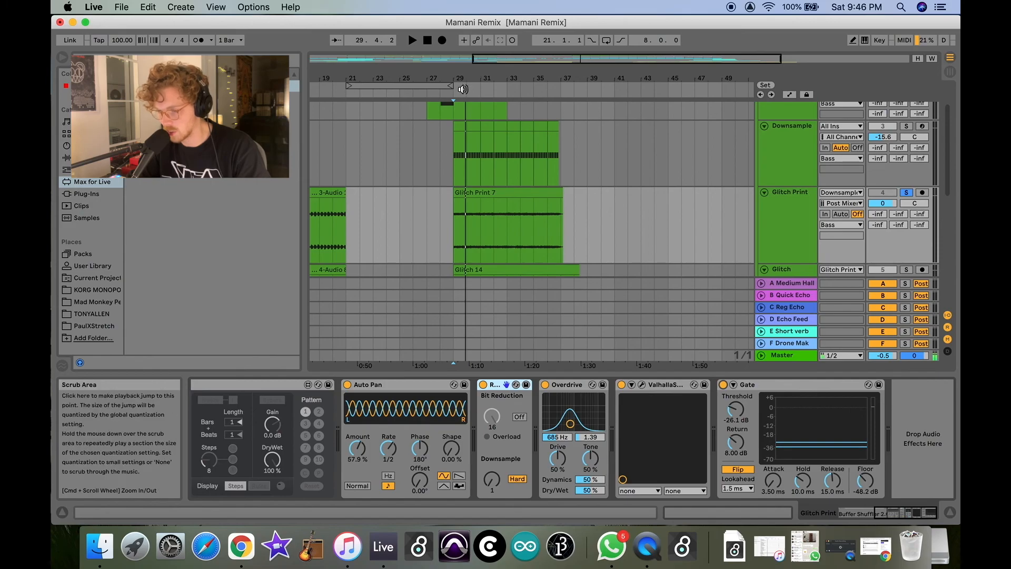
pyautogui.click(462, 89)
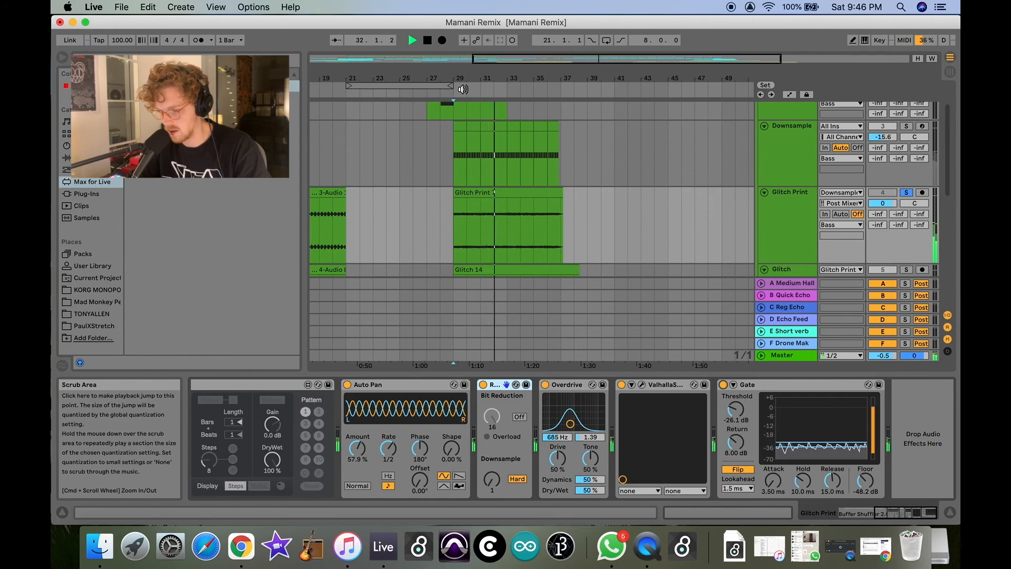
pyautogui.press('space')
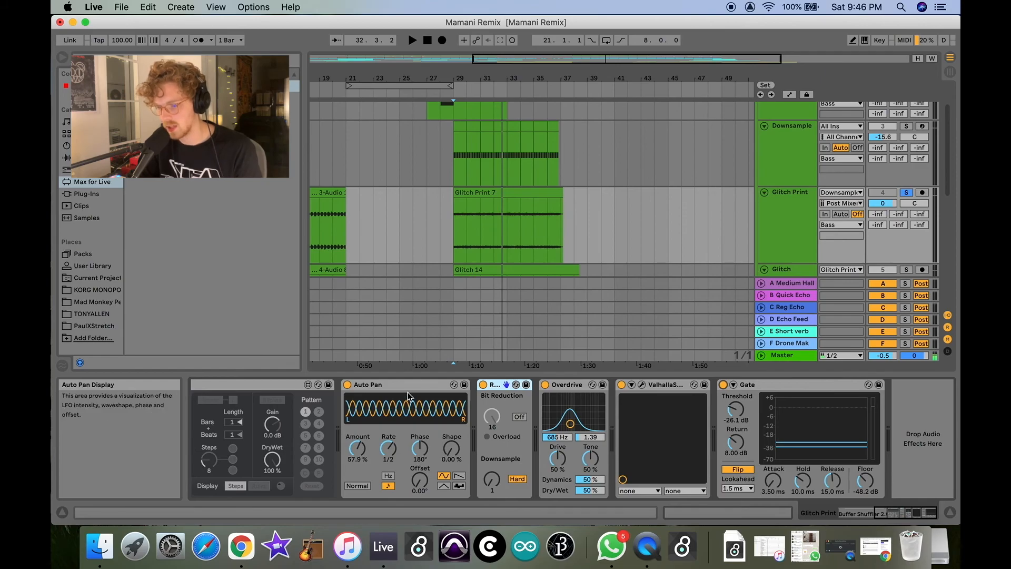
# Step: Reactivate Buffer Shuffler 2.0 on Glitch Print, review its Stutter and Pan step patterns, and audition the result from bar 29
pyautogui.scroll(5, 416, 386)
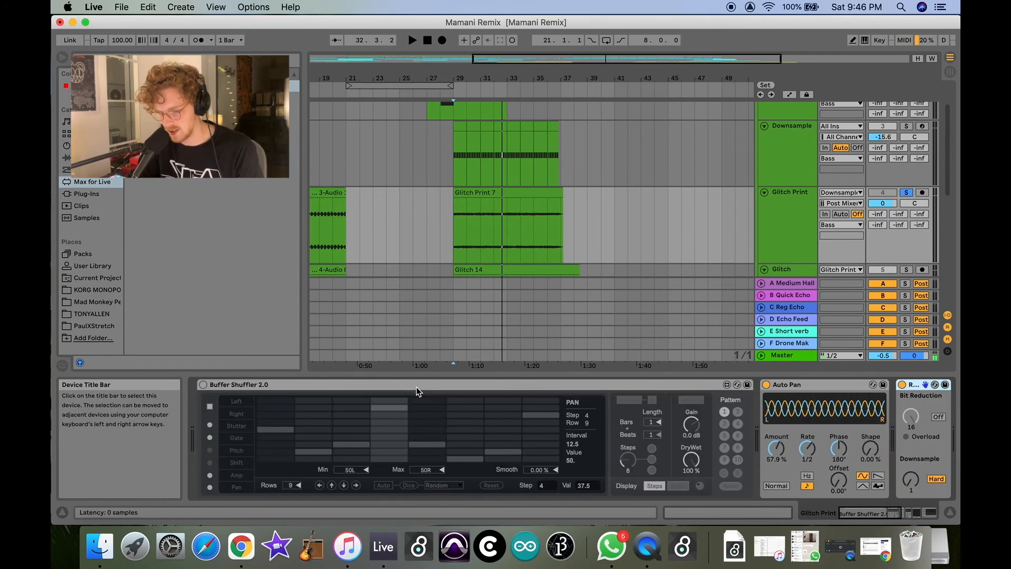
pyautogui.click(203, 385)
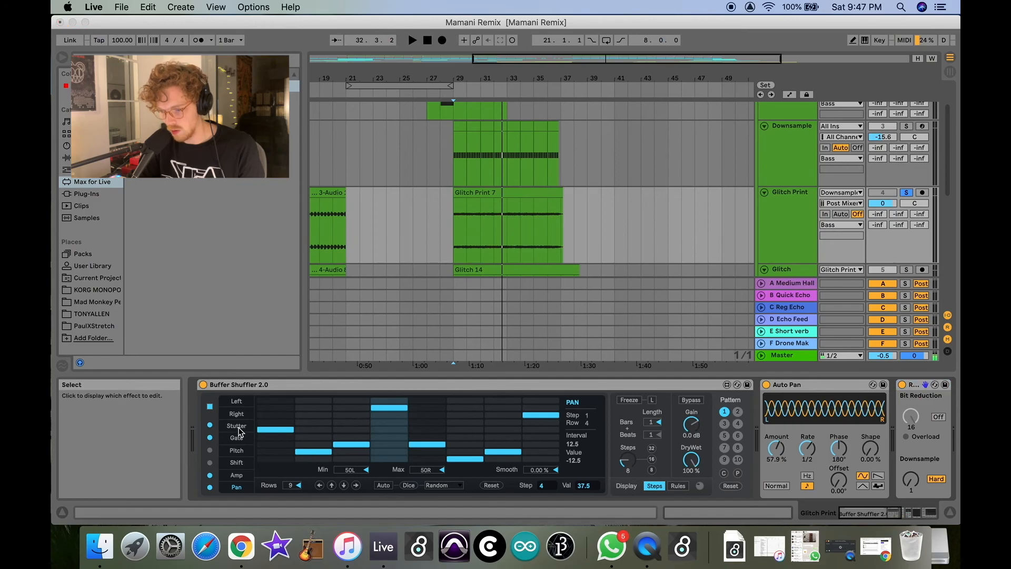
pyautogui.click(237, 426)
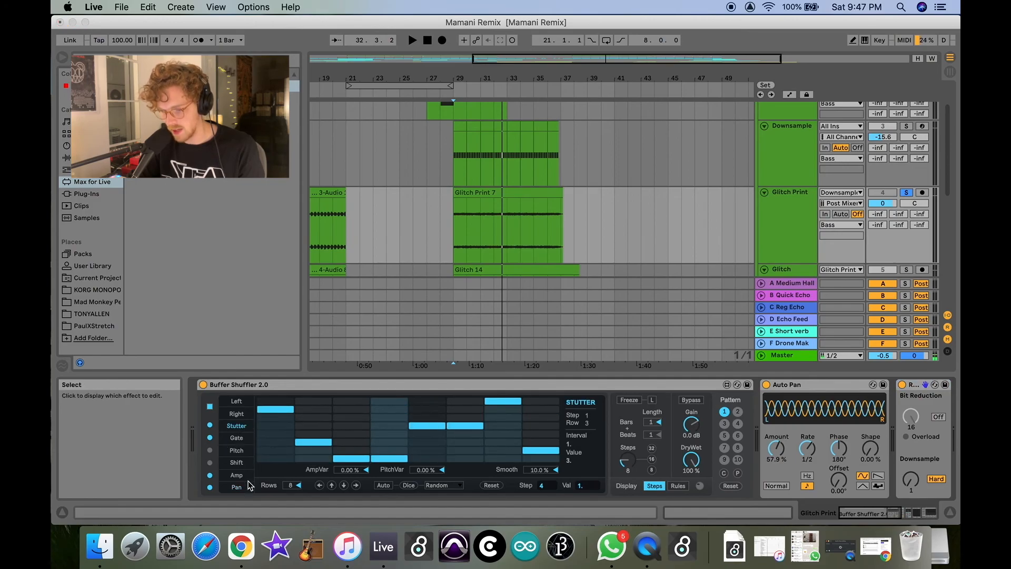
pyautogui.click(237, 487)
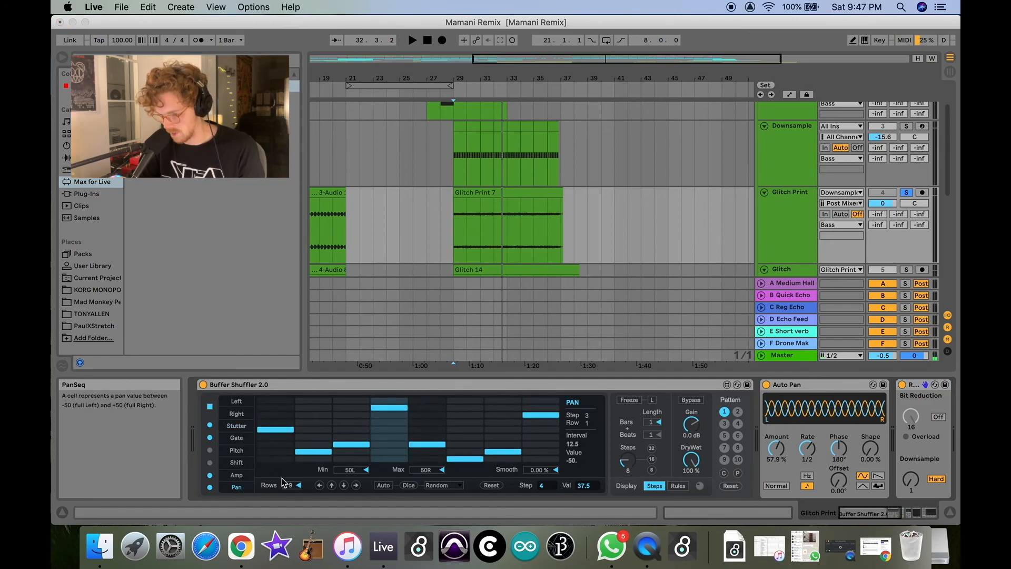
pyautogui.click(240, 464)
pyautogui.click(240, 439)
pyautogui.click(240, 428)
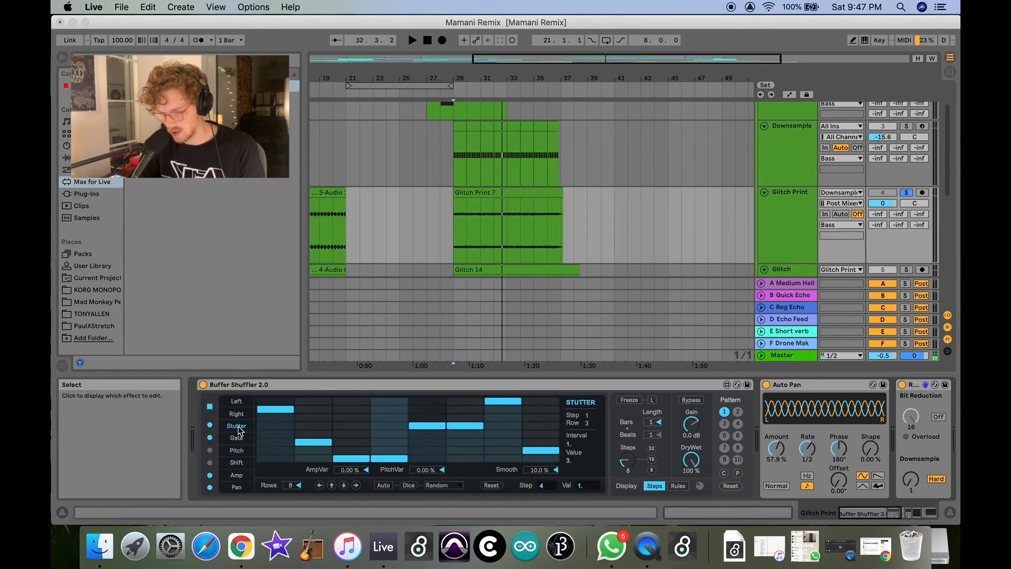
pyautogui.click(236, 487)
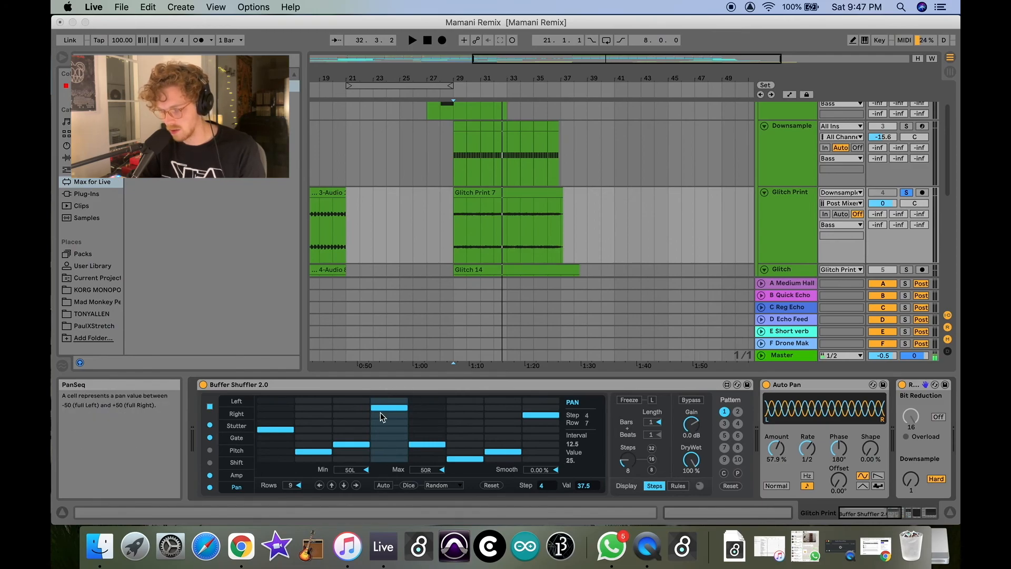
pyautogui.click(463, 93)
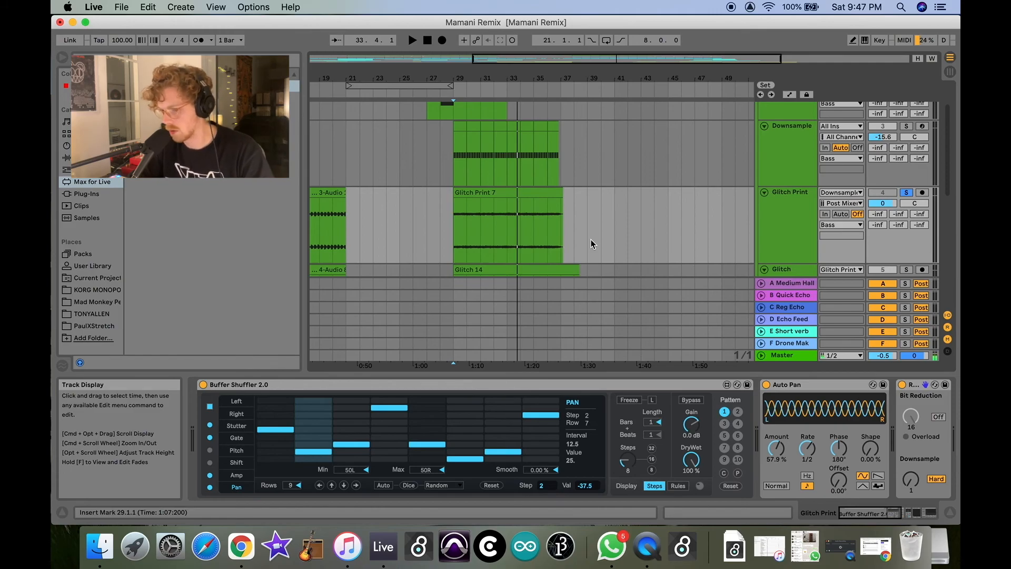
# Step: Keep Glitch Print as the Glitch track's audio input and delete the Glitch 14 clip at bar 29
pyautogui.click(493, 193)
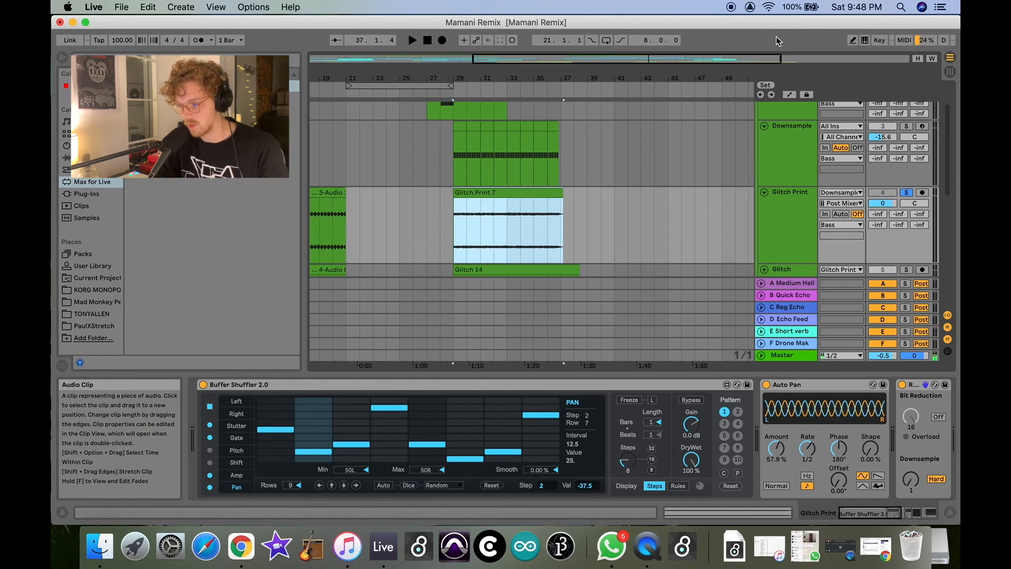
pyautogui.scroll(-3, 757, 225)
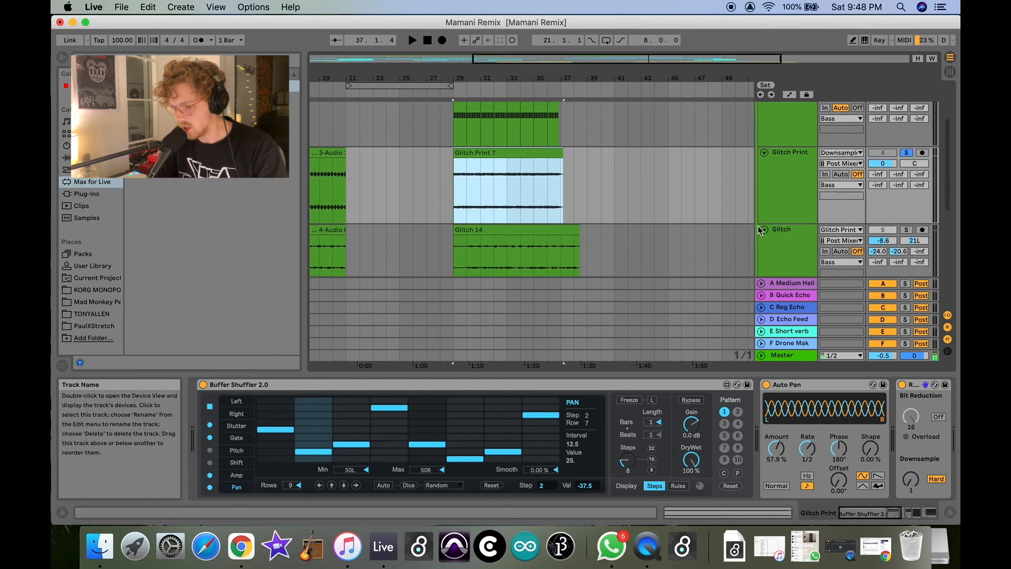
pyautogui.click(789, 217)
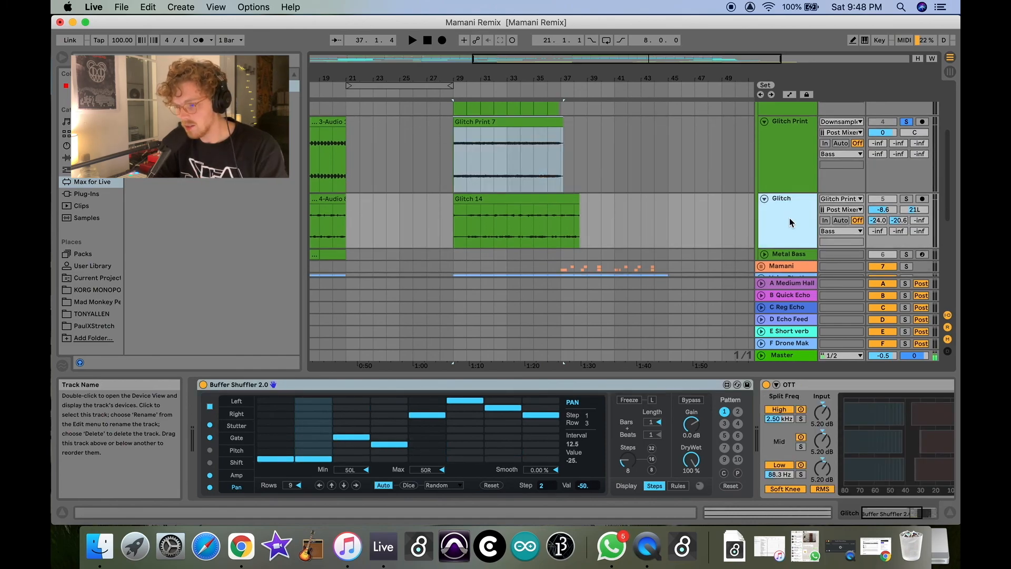
pyautogui.click(841, 199)
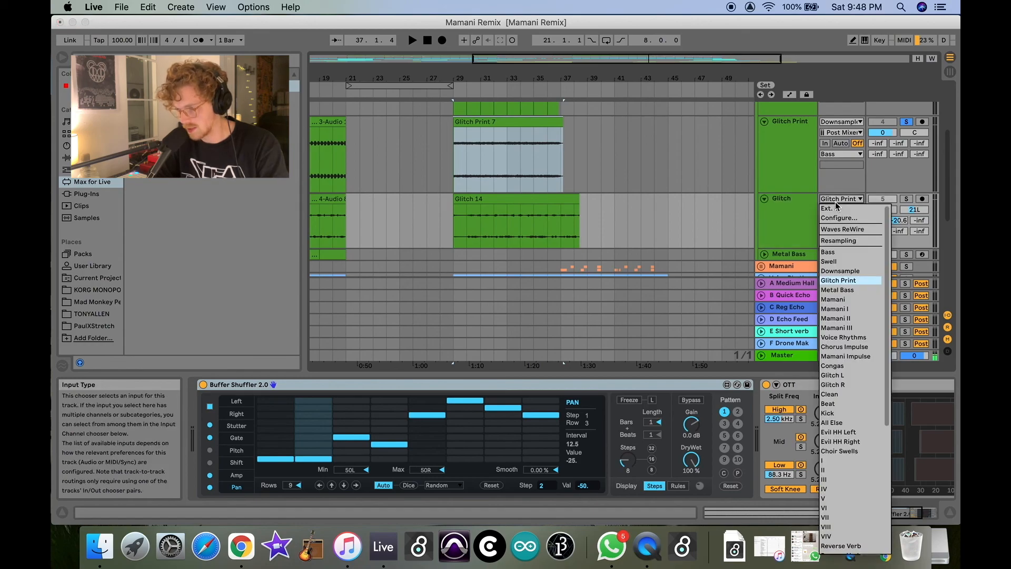
pyautogui.click(835, 280)
pyautogui.click(454, 216)
pyautogui.press('Delete')
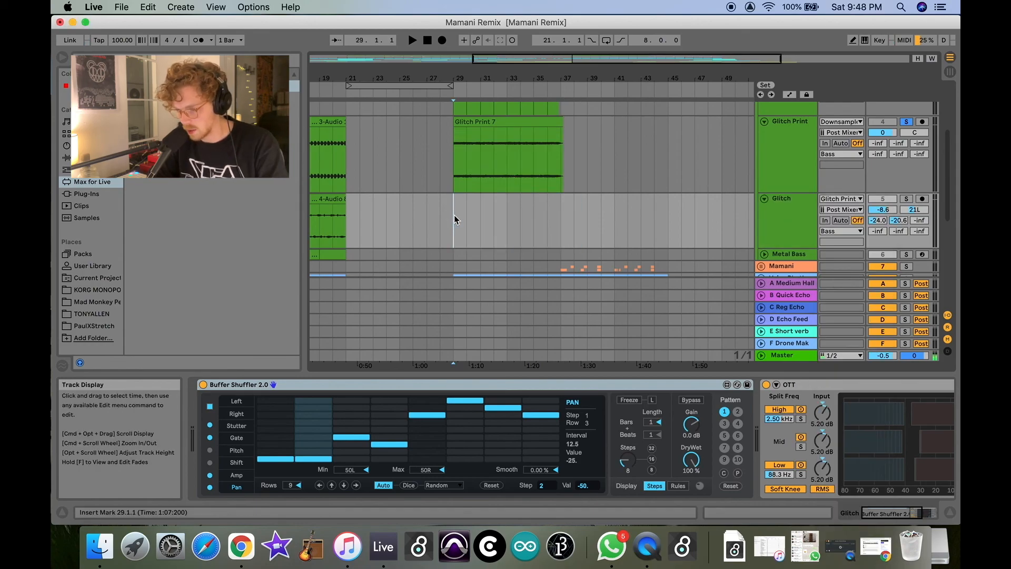
# Step: Arm and solo Glitch, record the Glitch Print output onto it from bar 29 to bar 39, and deactivate its Buffer Shuffler 2.0 and OTT
pyautogui.click(906, 198)
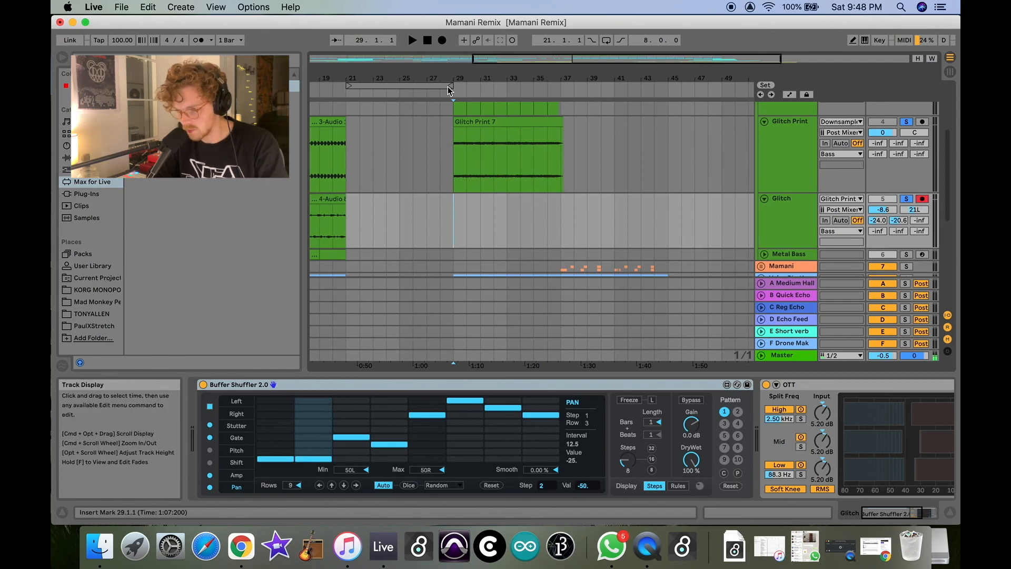
pyautogui.click(443, 43)
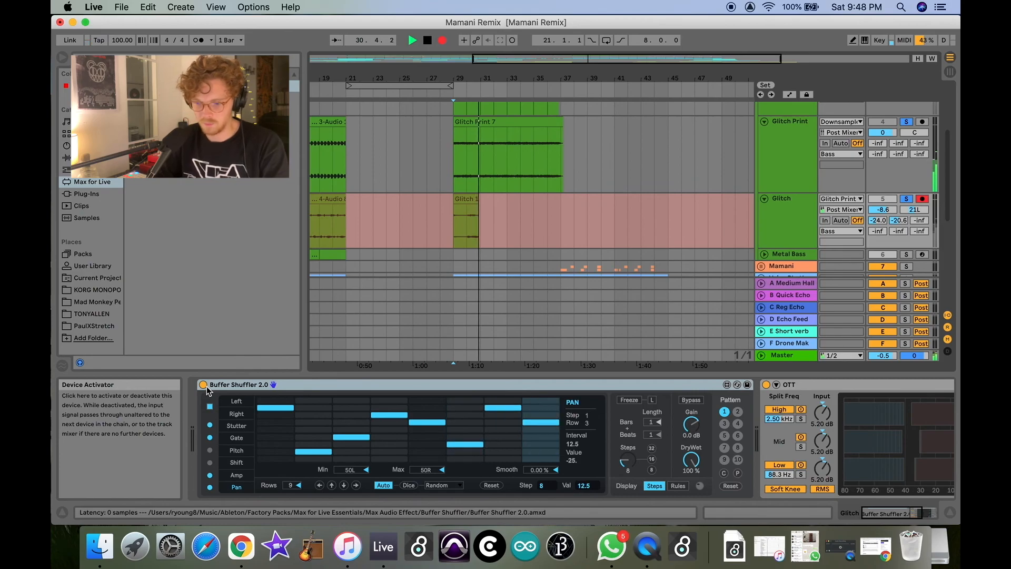
pyautogui.click(203, 385)
pyautogui.press('space')
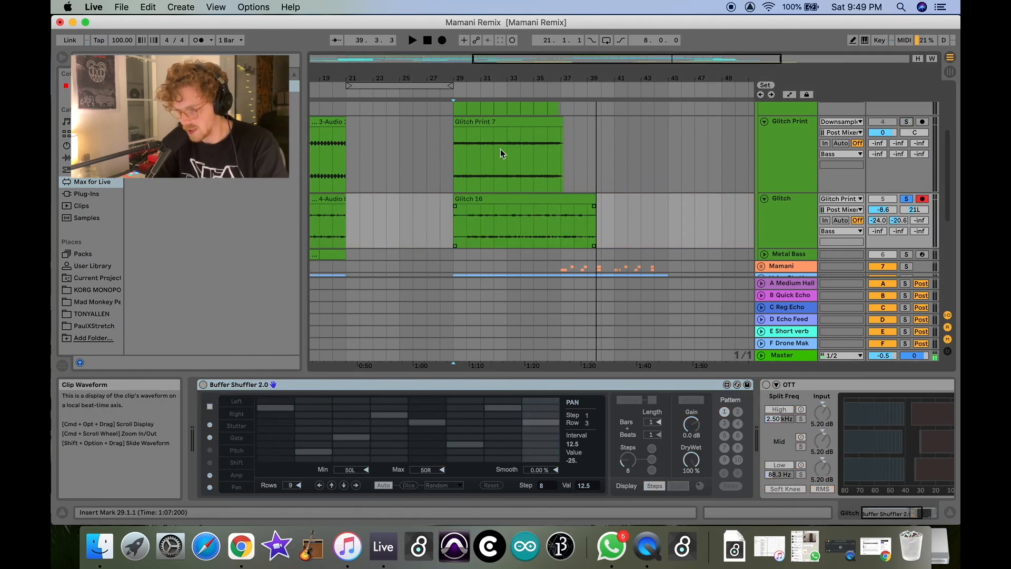
# Step: Compare the Glitch Print 7 and Glitch 16 clips and examine the effect chain on the Glitch Print track
pyautogui.click(501, 123)
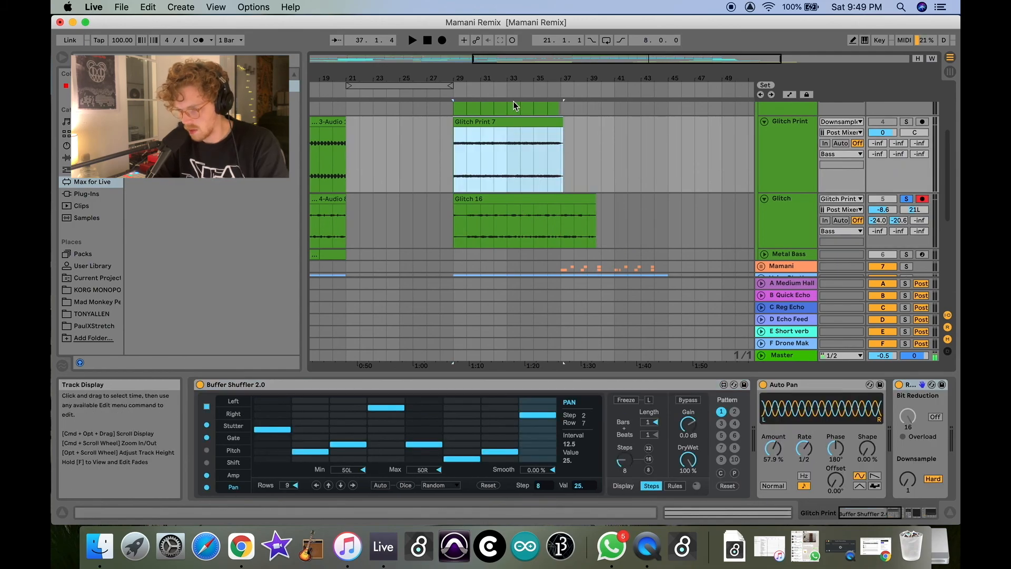
pyautogui.scroll(3, 668, 152)
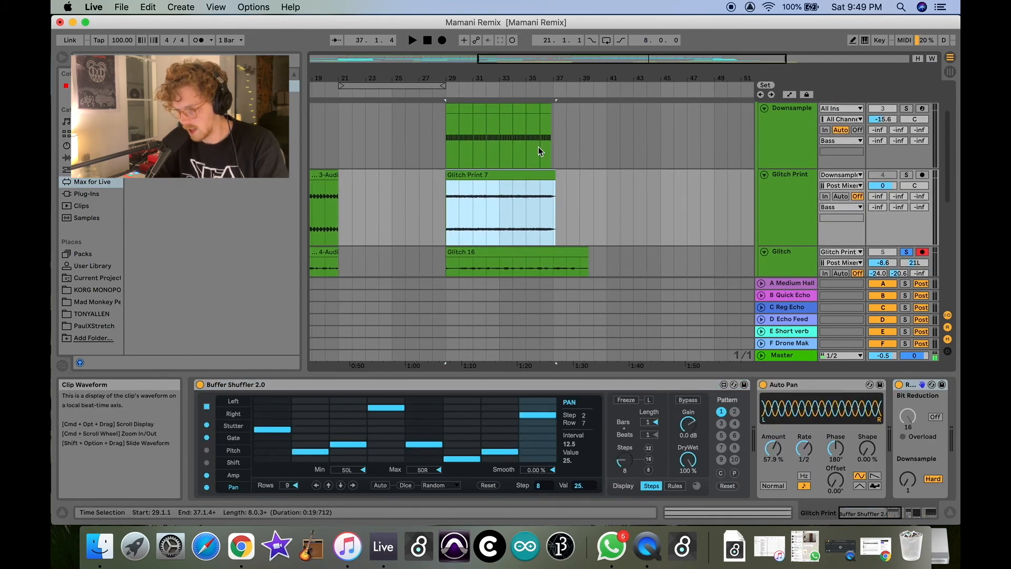
pyautogui.scroll(-2, 606, 164)
pyautogui.scroll(-1, 605, 164)
pyautogui.click(537, 200)
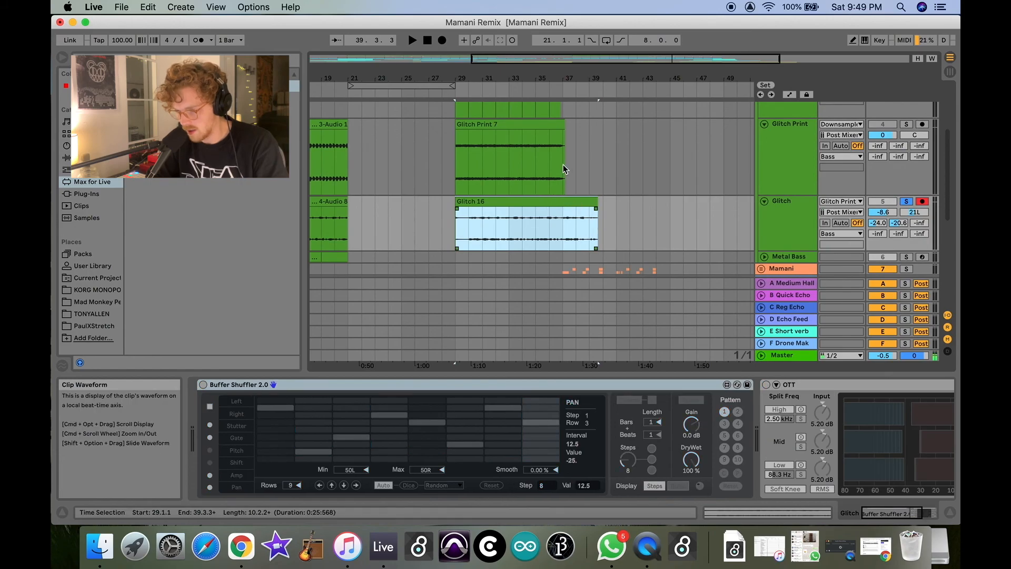
pyautogui.click(798, 144)
pyautogui.hscroll(5, 634, 393)
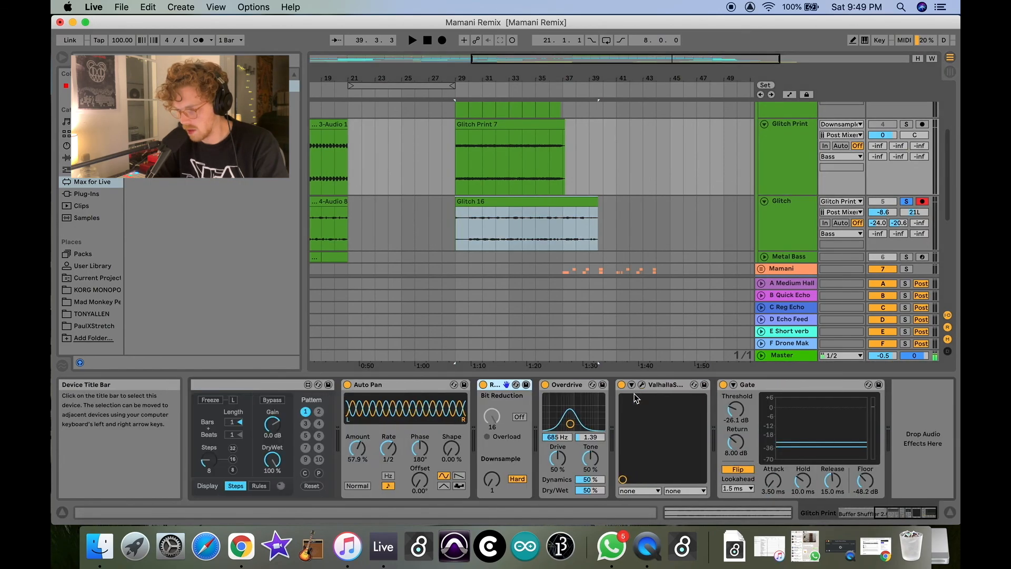
pyautogui.scroll(-2, 542, 263)
pyautogui.hscroll(-2, 543, 264)
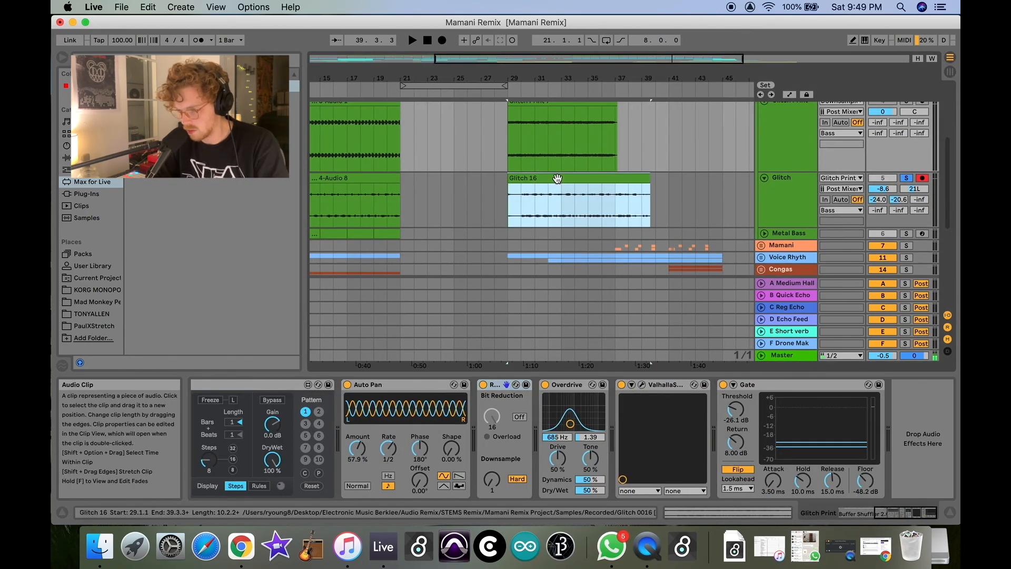
# Step: Play part of the Glitch 16 recording with the Glitch track's own effects still deactivated, and stop
pyautogui.click(780, 193)
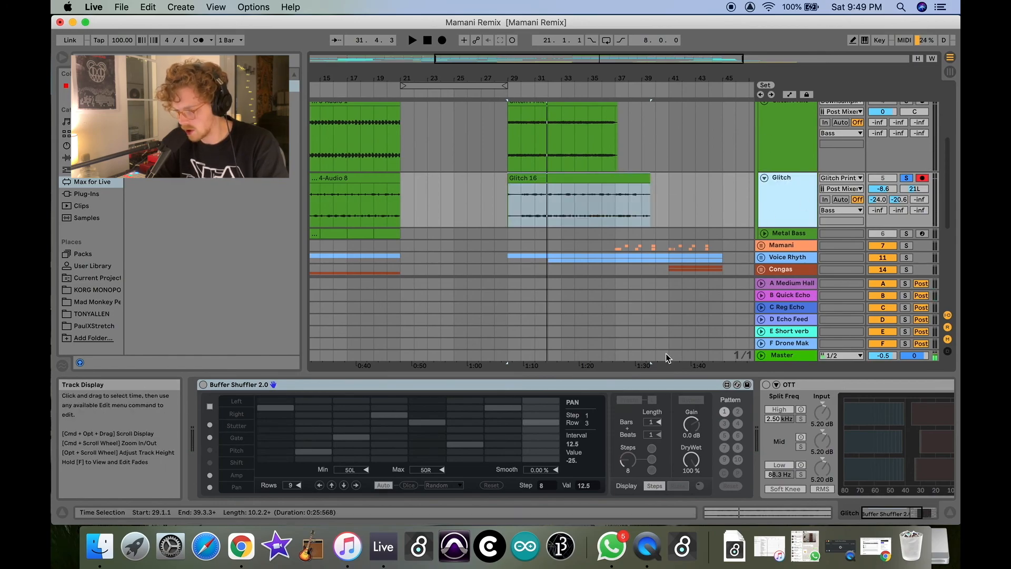
pyautogui.press('space')
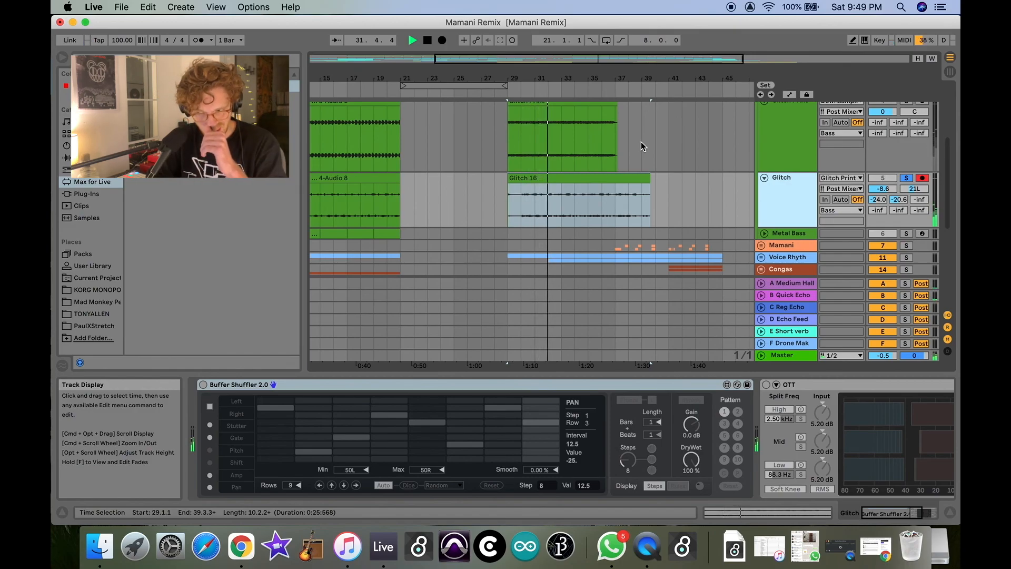
pyautogui.press('space')
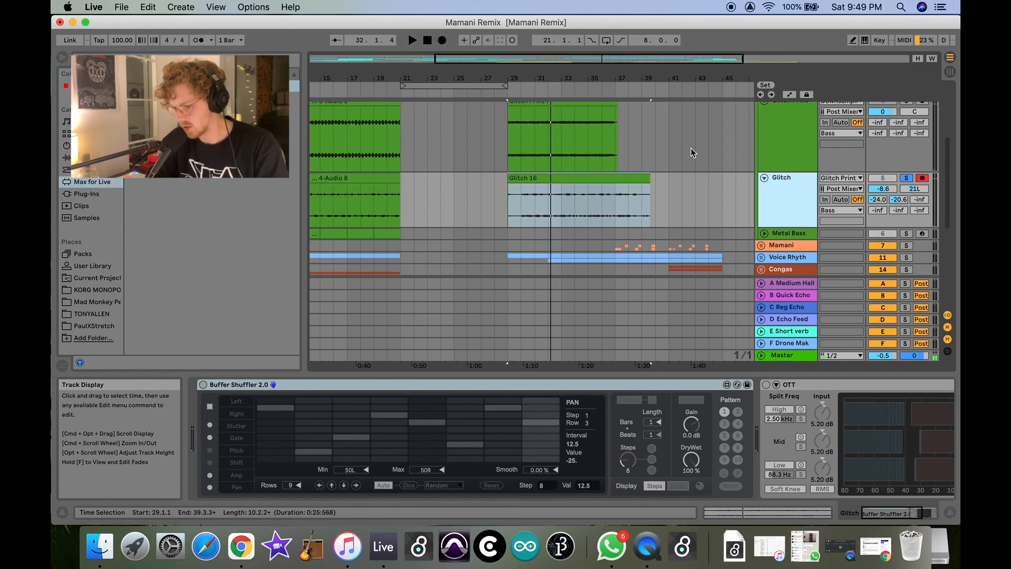
# Step: Reactivate Buffer Shuffler 2.0 on the Glitch track, audition the Glitch 16 recording through it, and hide the browser
pyautogui.click(203, 385)
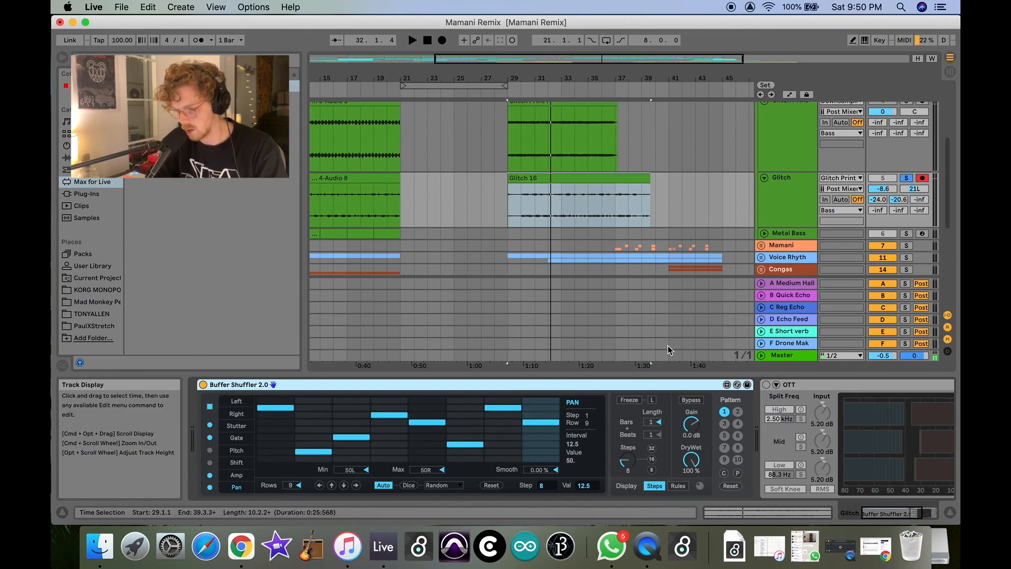
pyautogui.press('space')
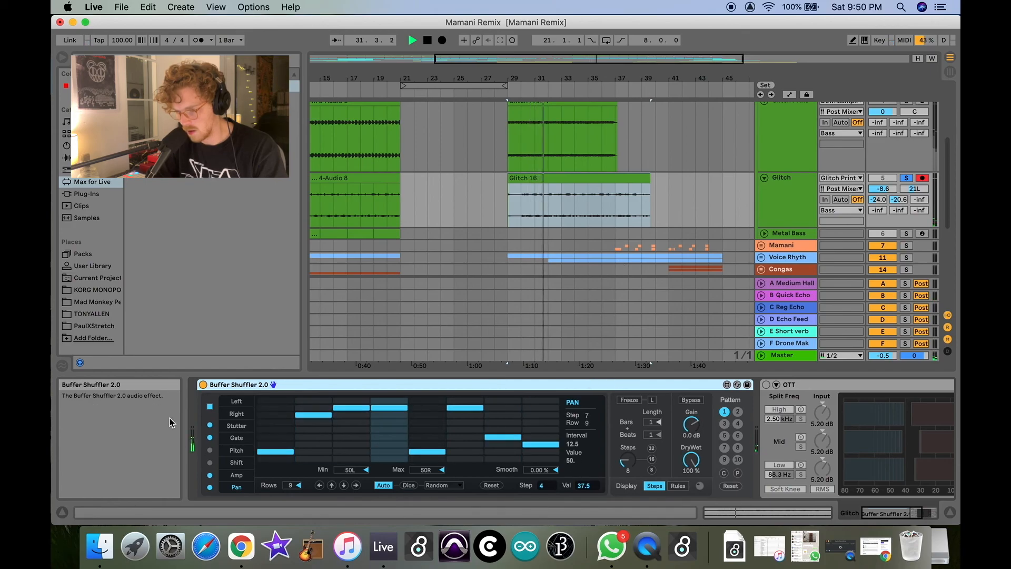
pyautogui.press('super+alt+b')
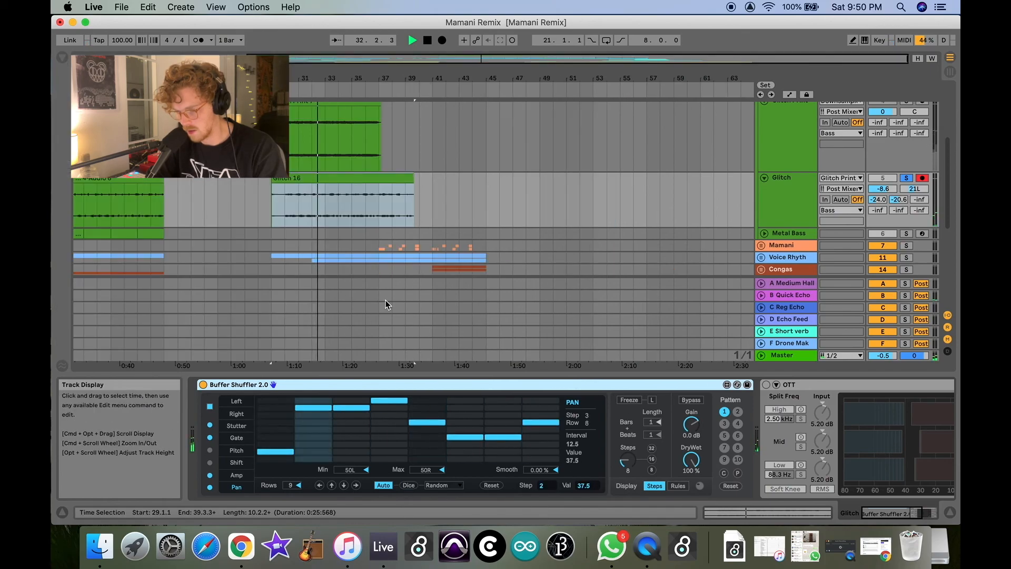
pyautogui.hscroll(-3, 328, 225)
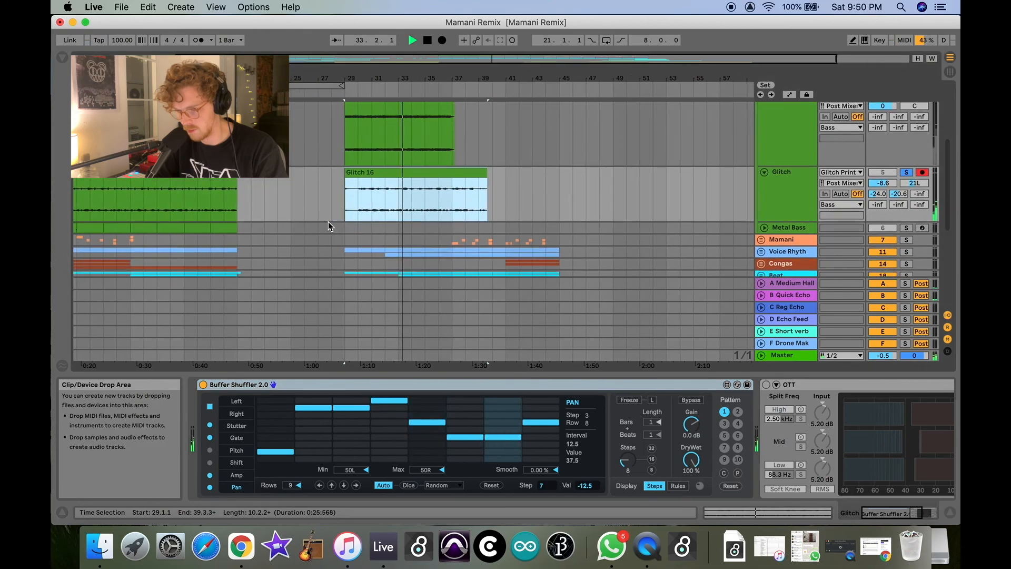
pyautogui.press('space')
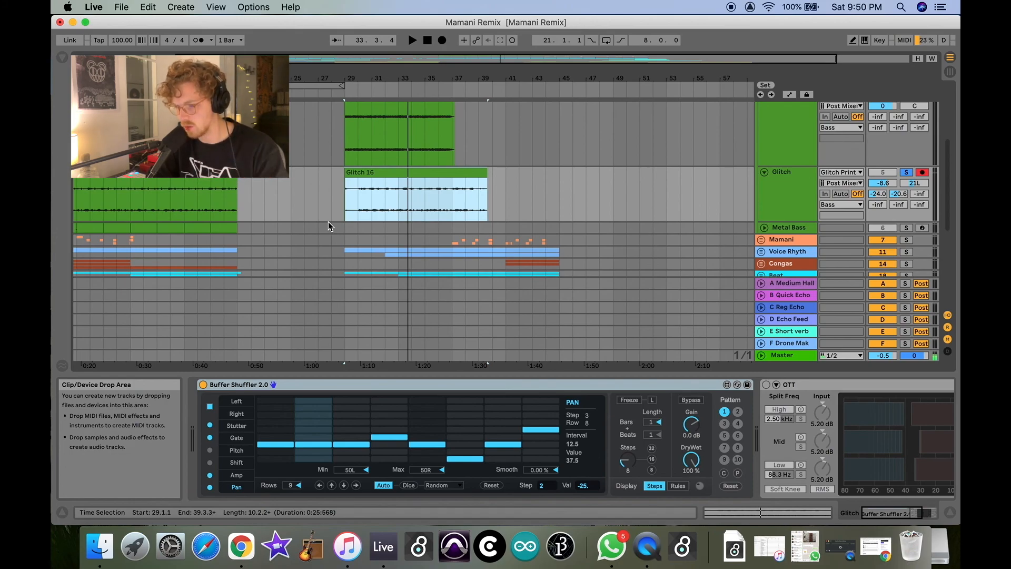
# Step: Reactivate OTT on the Glitch track, audition the Glitch 16 recording through it from around bar 33, and stop
pyautogui.click(766, 385)
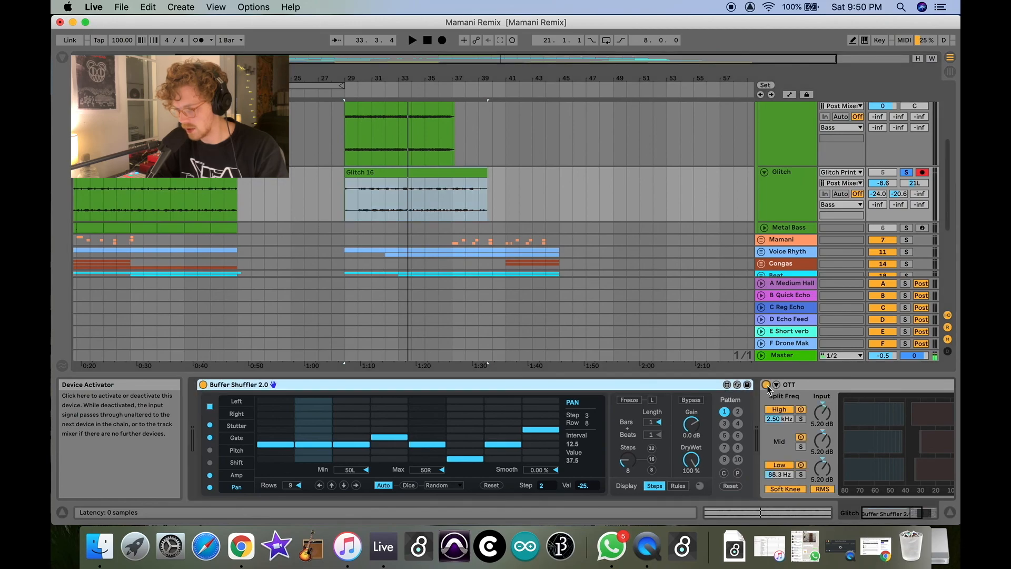
pyautogui.click(396, 89)
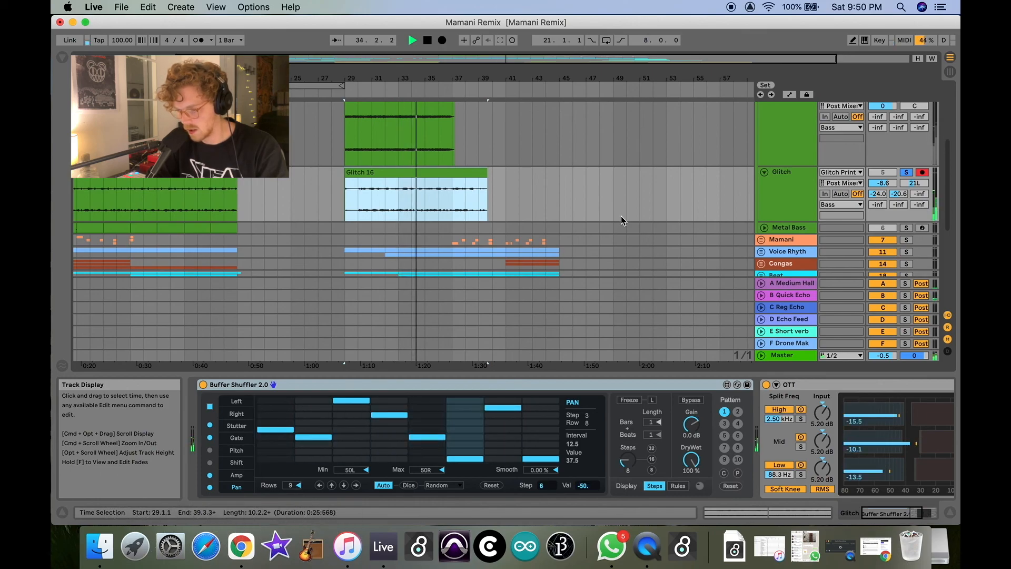
pyautogui.press('space')
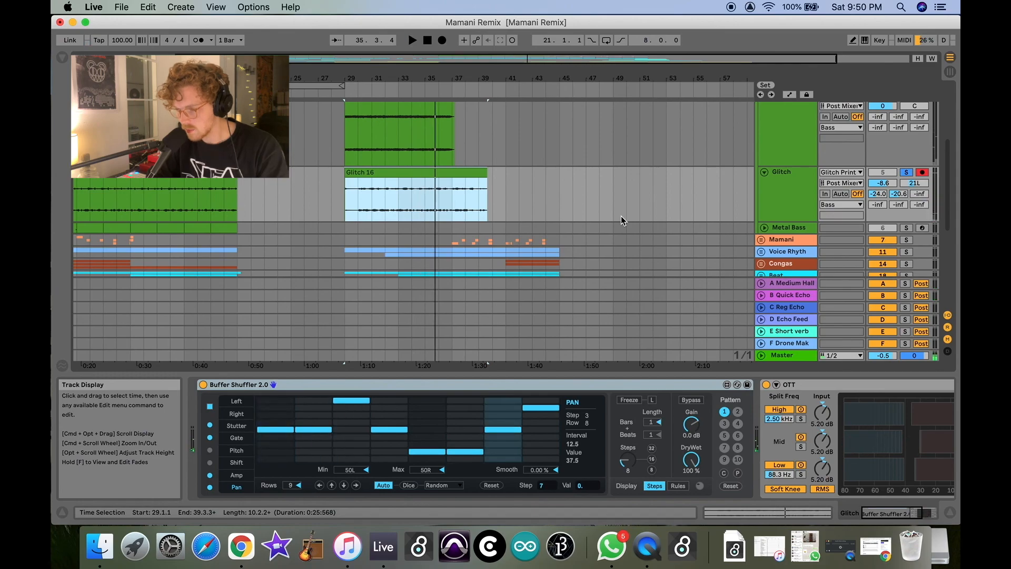
# Step: Solo Downsample alongside Glitch, play both layers together from bar 29, and stop
pyautogui.scroll(5, 621, 216)
pyautogui.scroll(1, 621, 216)
pyautogui.click(905, 124)
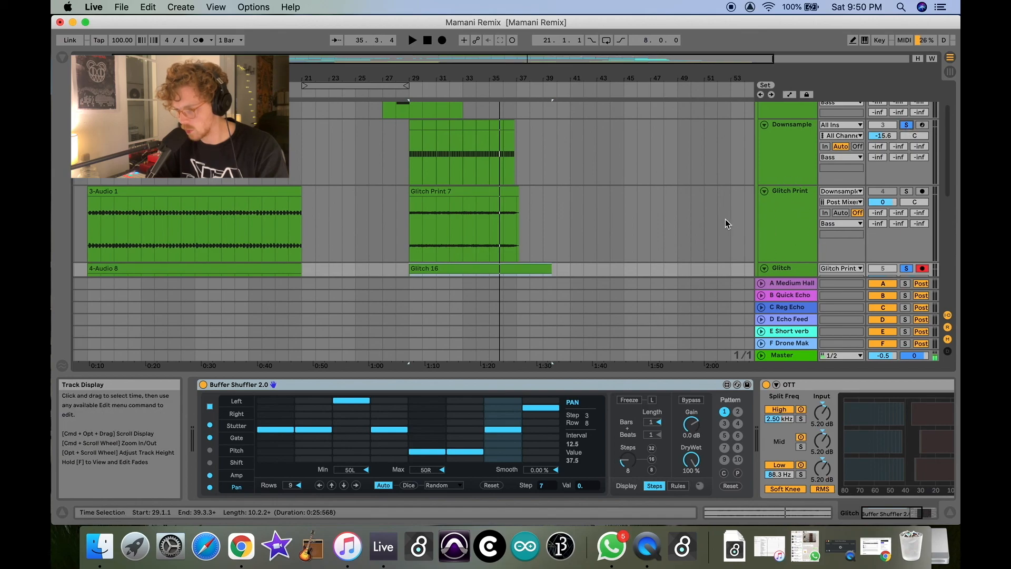
pyautogui.scroll(-5, 697, 242)
pyautogui.scroll(-1, 697, 238)
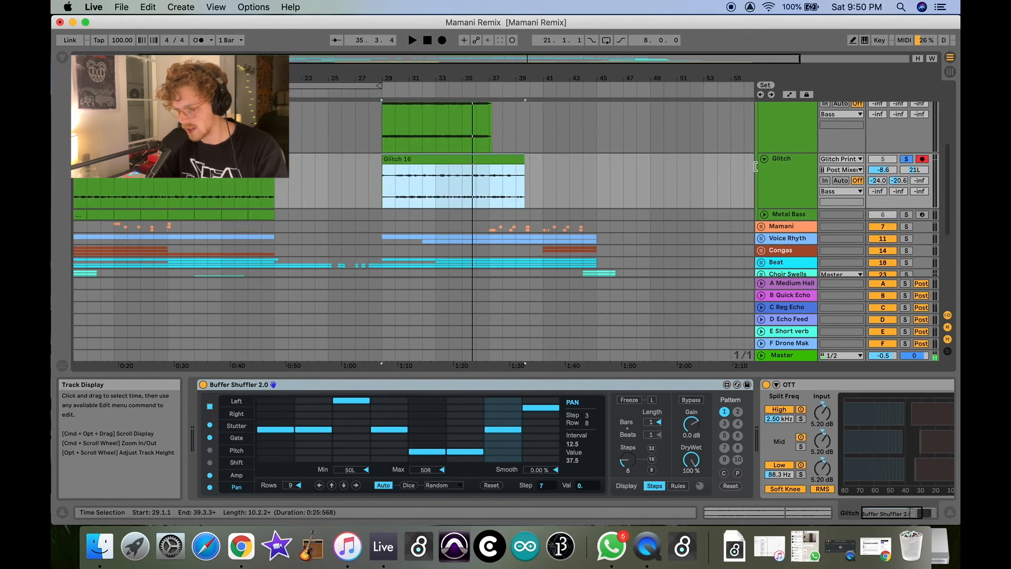
pyautogui.press('space')
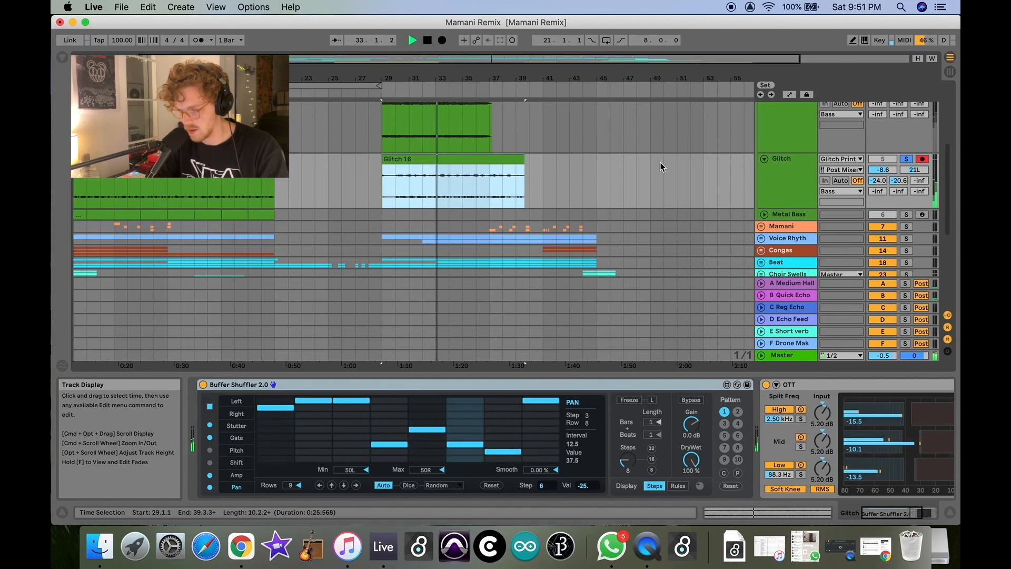
pyautogui.press('space')
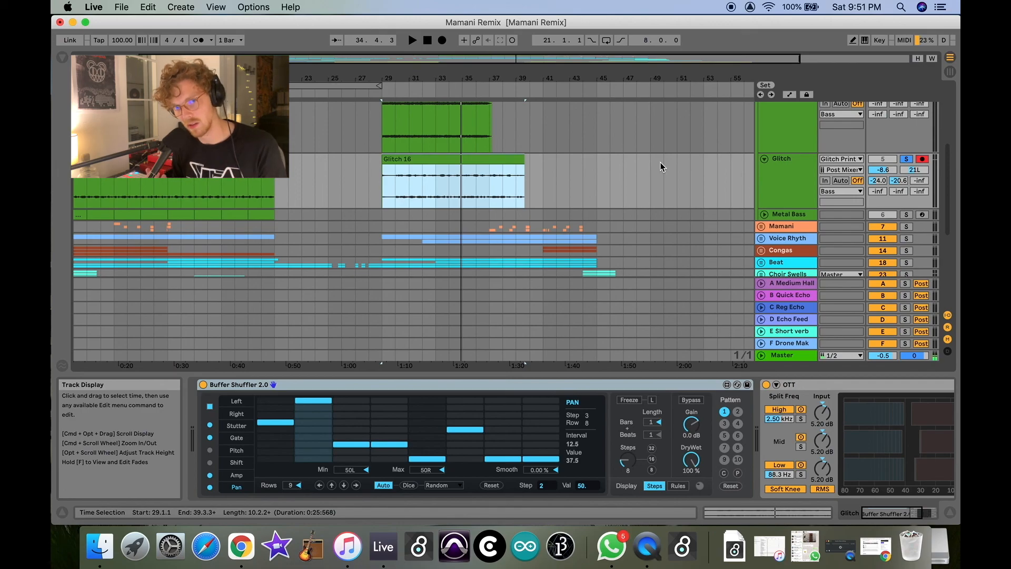
# Step: Take Downsample and Glitch out of solo and play the section in the full mix from bar 29
pyautogui.scroll(4, 660, 166)
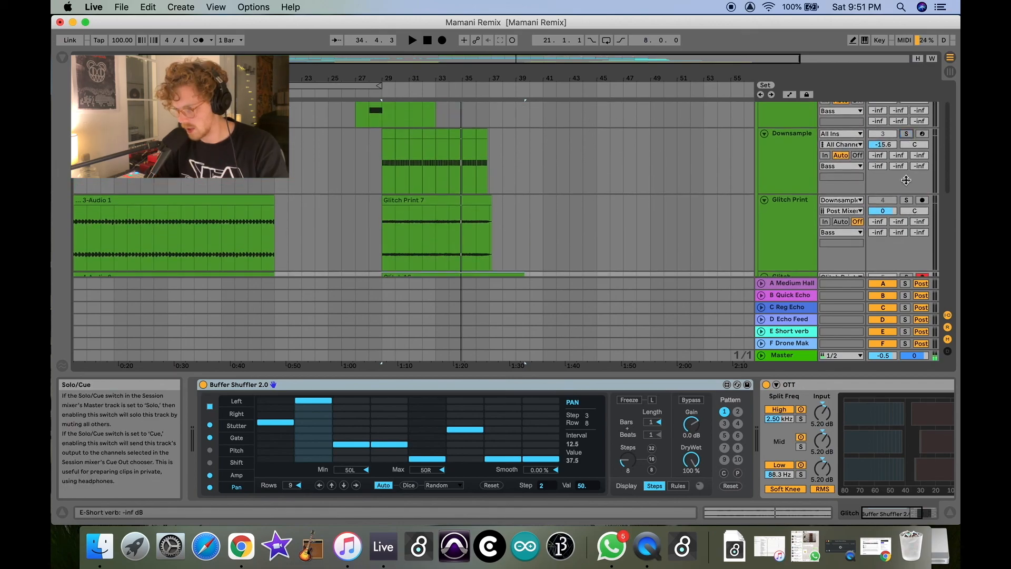
pyautogui.scroll(-10, 906, 180)
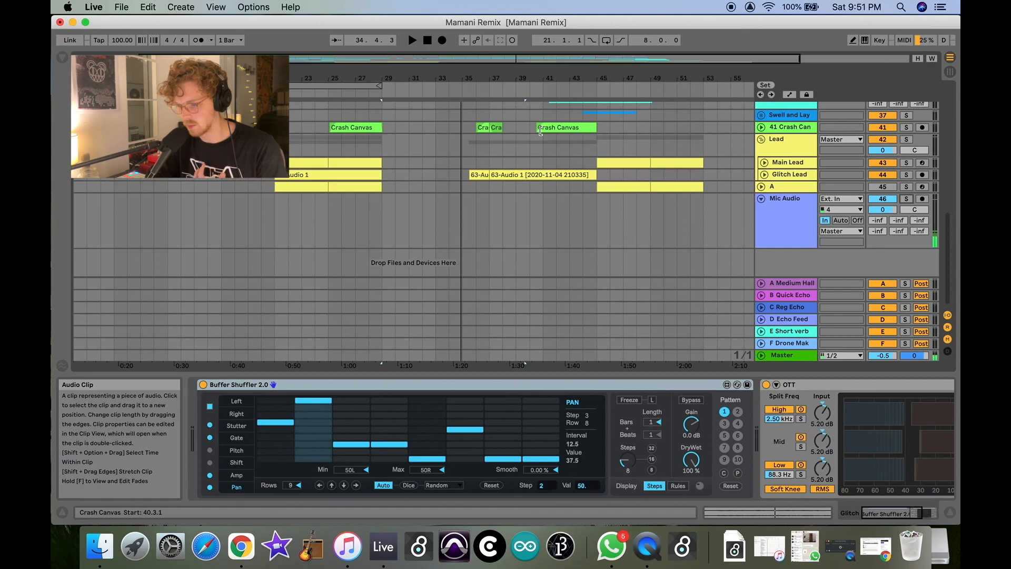
pyautogui.press('space')
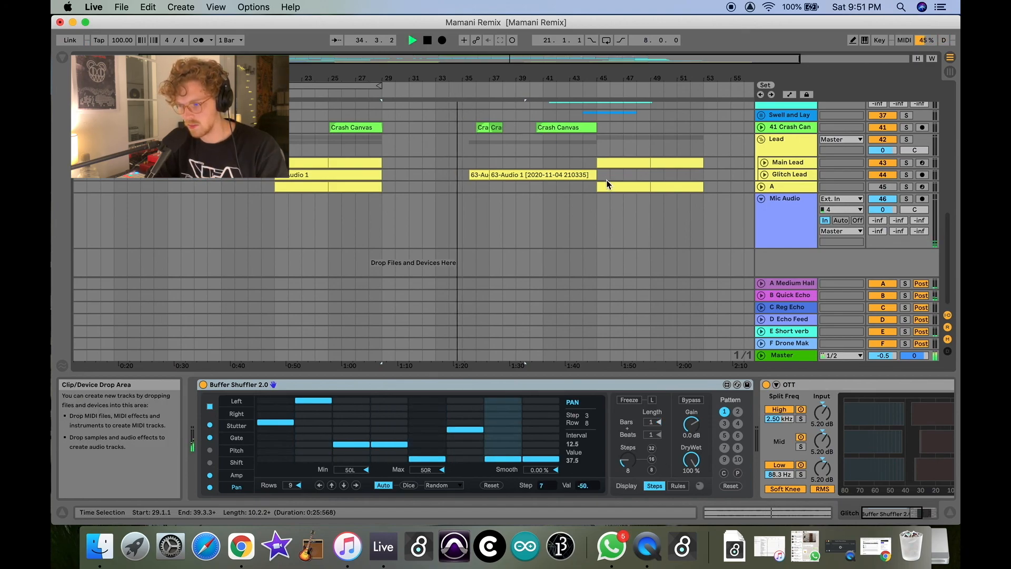
pyautogui.scroll(6, 607, 185)
pyautogui.scroll(4, 607, 185)
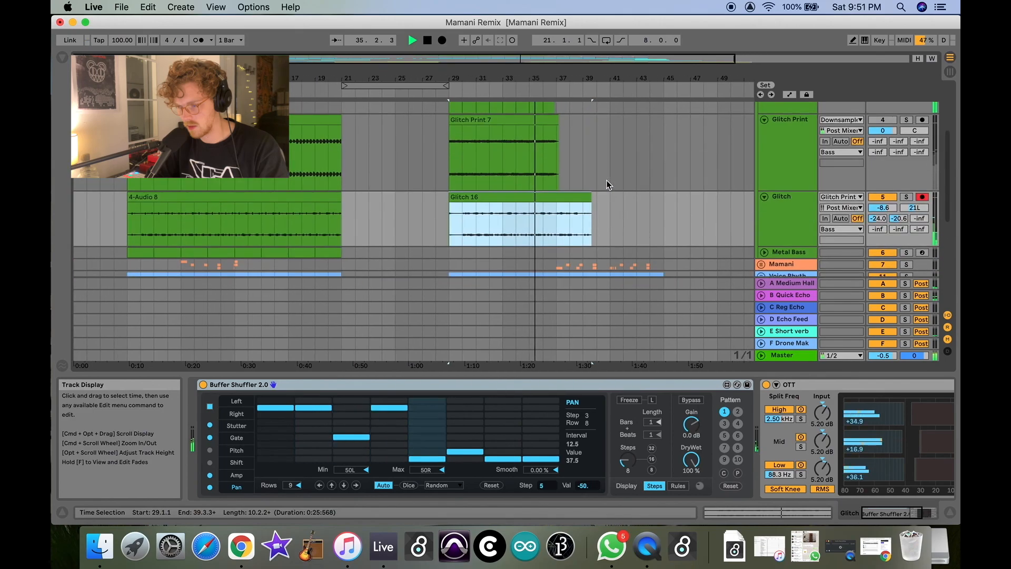
pyautogui.click(456, 92)
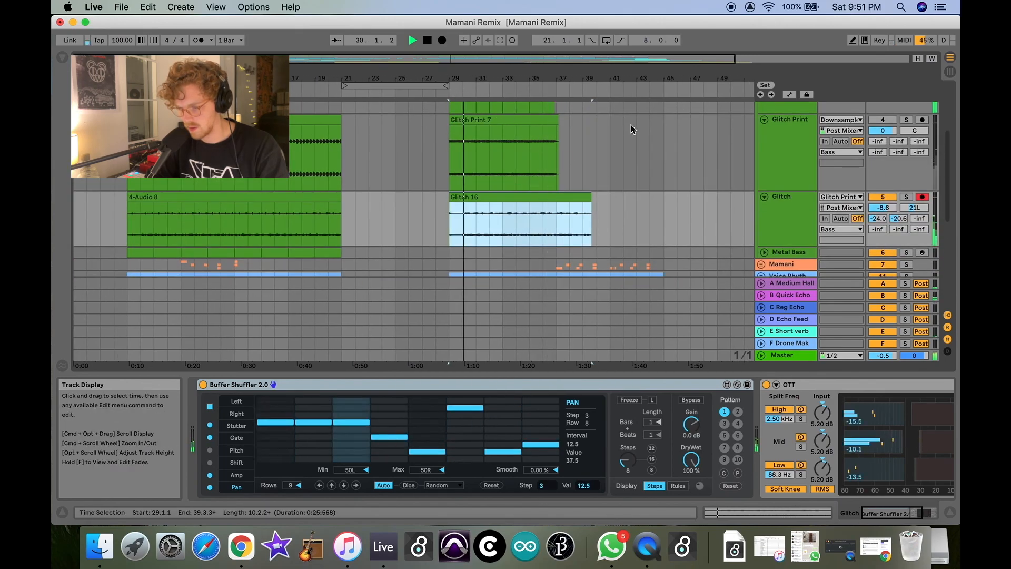